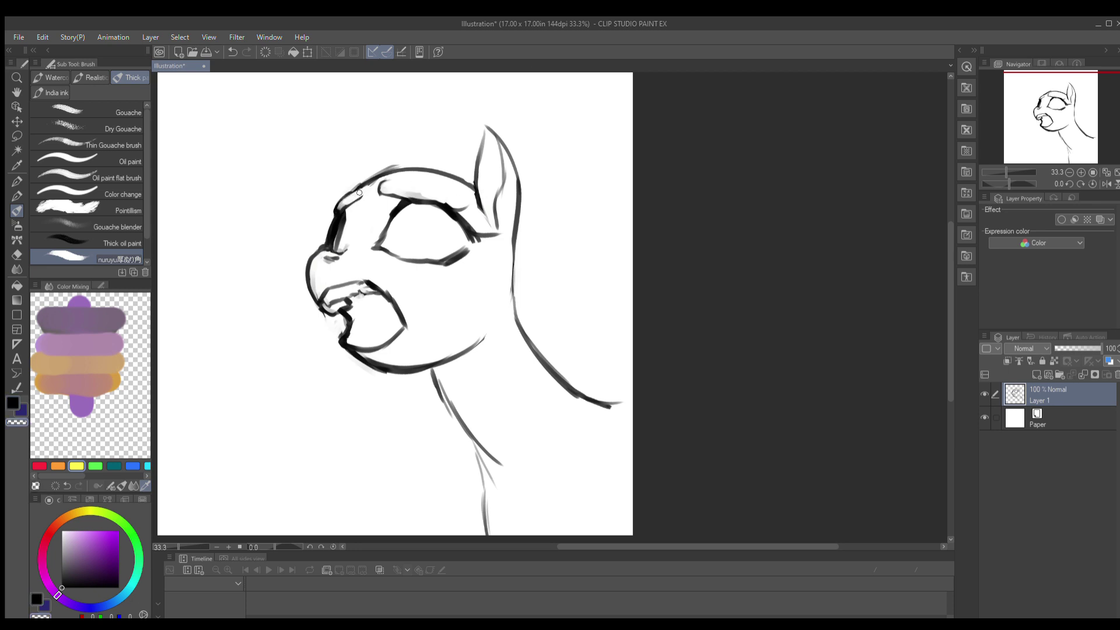
# - Redraw the pony's muzzle, eye and tongue outlines in the black line sketch
pyautogui.press('h')
pyautogui.moveTo(300, 295); pyautogui.dragTo(520, 155)
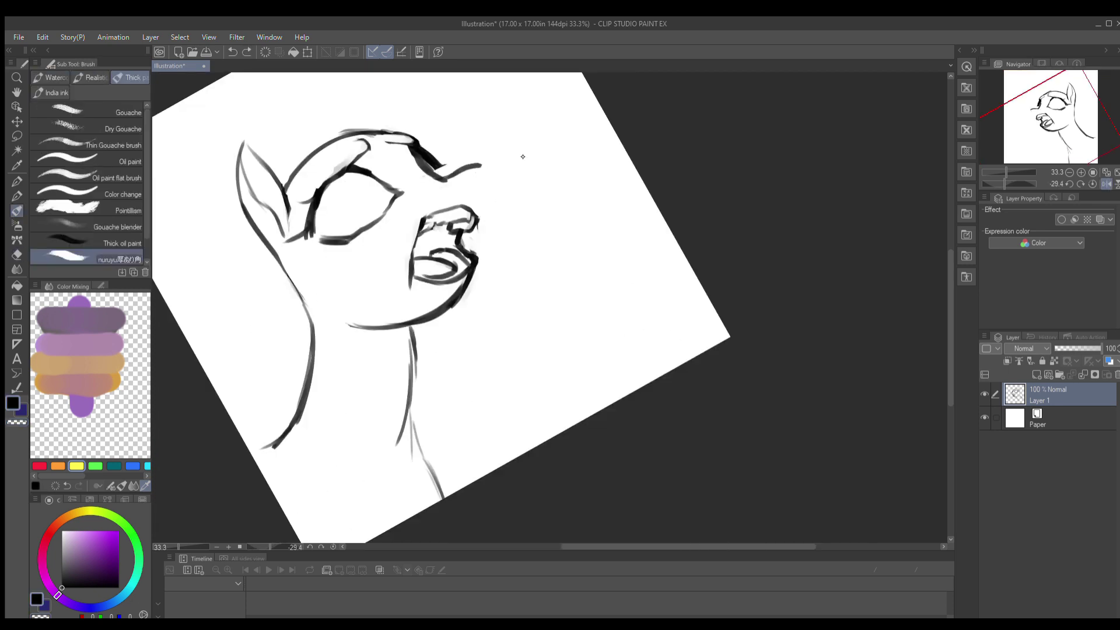
pyautogui.moveTo(500, 99); pyautogui.dragTo(456, 203)
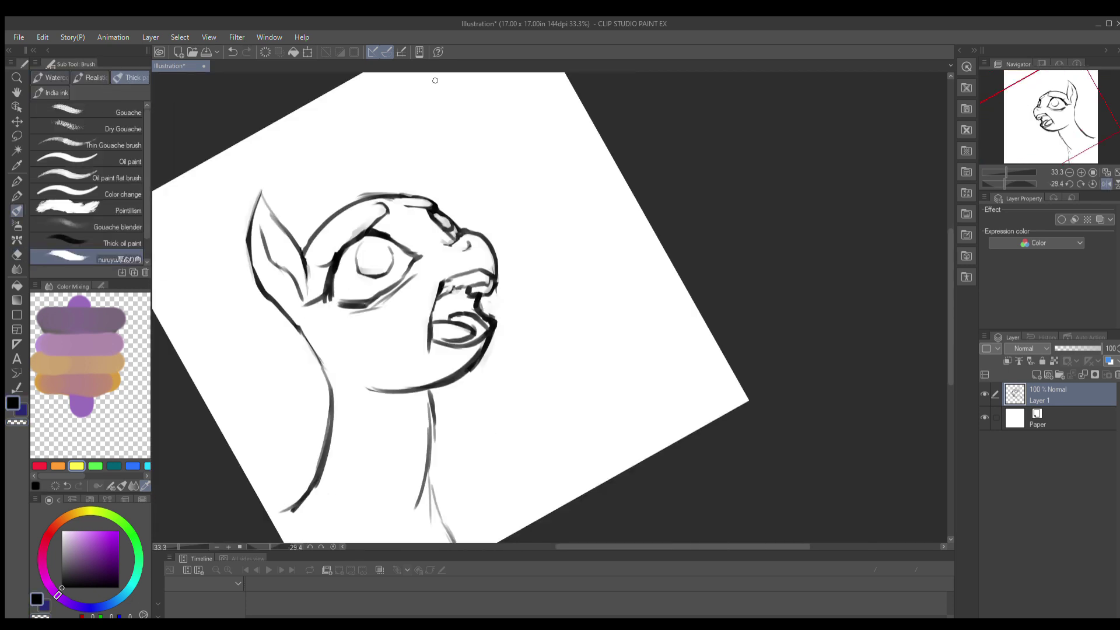
# - Sketch a large curled forelock sweeping over the pony's forehead and undo the last stroke
pyautogui.hotkey('ctrl', 'r')
pyautogui.scroll(-3, 298, 384)
pyautogui.moveTo(406, 74); pyautogui.dragTo(461, 186)
pyautogui.moveTo(377, 185); pyautogui.dragTo(555, 259)
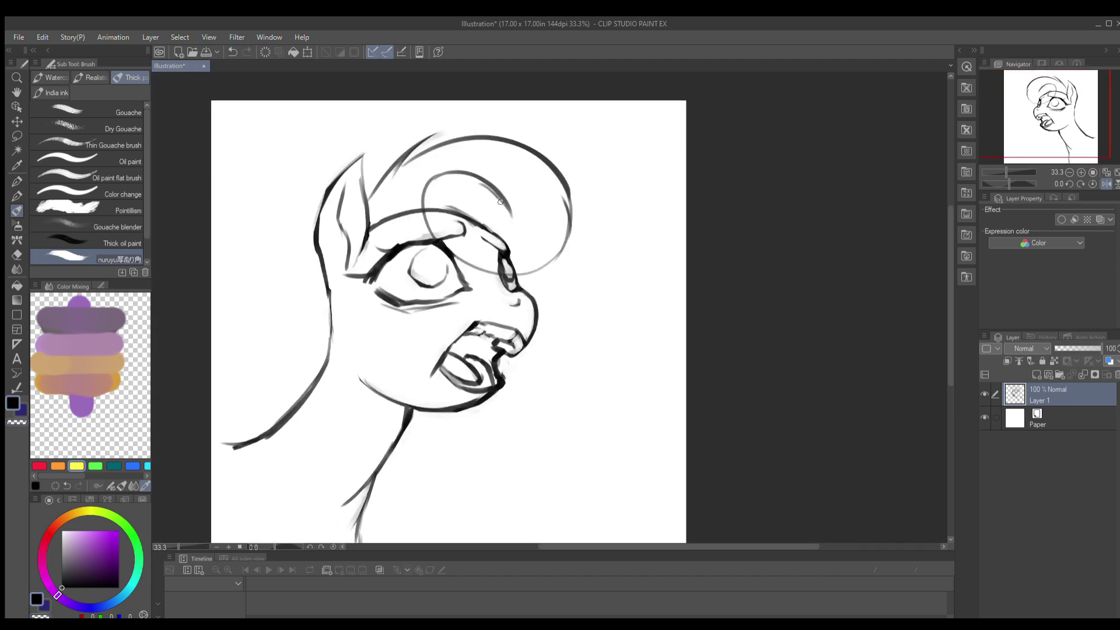
pyautogui.hotkey('ctrl', 'z')
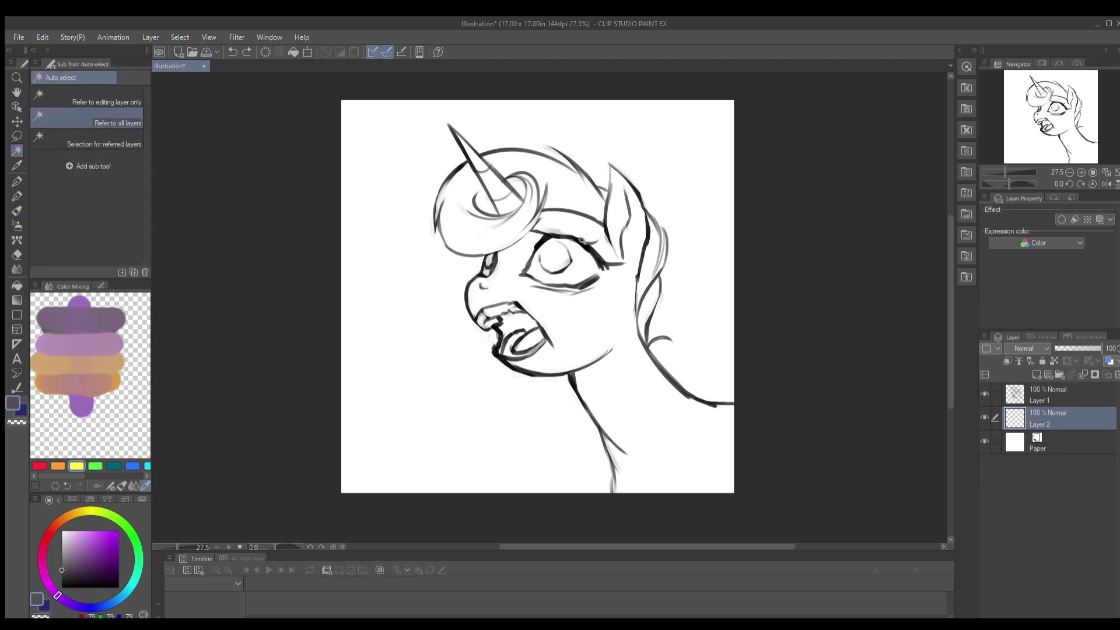
# - Fill the pony's whole silhouette with dark grey on Layer 2 beneath the line art
pyautogui.press('p')
pyautogui.moveTo(644, 188)
pyautogui.mouseDown()
pyautogui.moveTo(541, 248)
pyautogui.moveTo(468, 161)
pyautogui.moveTo(413, 144)
pyautogui.moveTo(493, 157)
pyautogui.mouseUp()
pyautogui.click(984, 394)
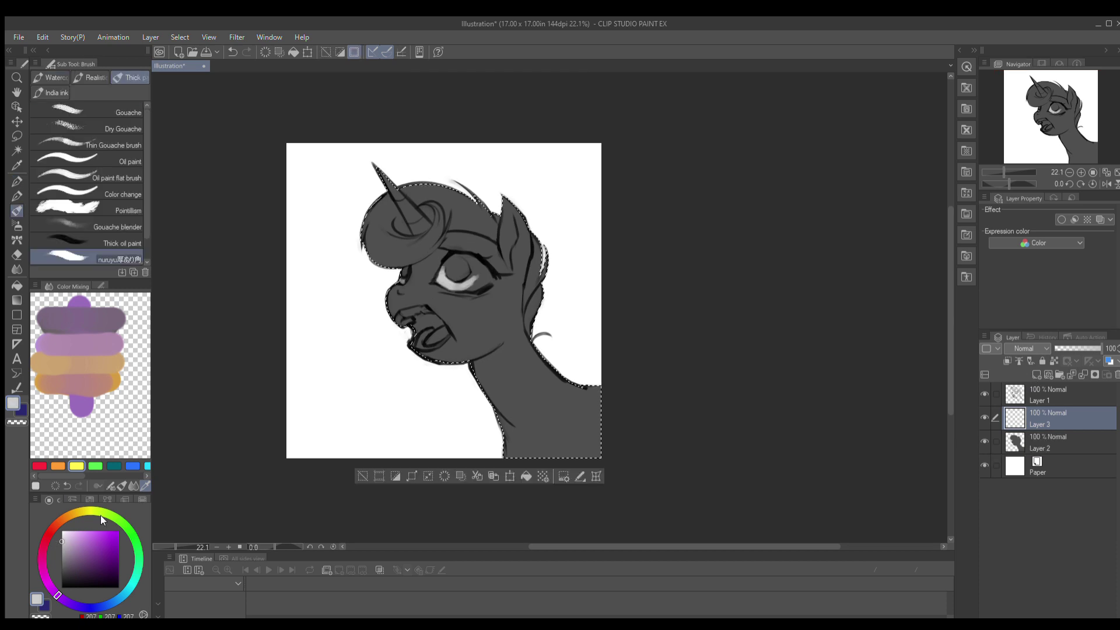
# - Shade the eyeball with mid grey and paint the upper teeth light grey on Layer 3
pyautogui.moveTo(62, 541); pyautogui.dragTo(62, 564)
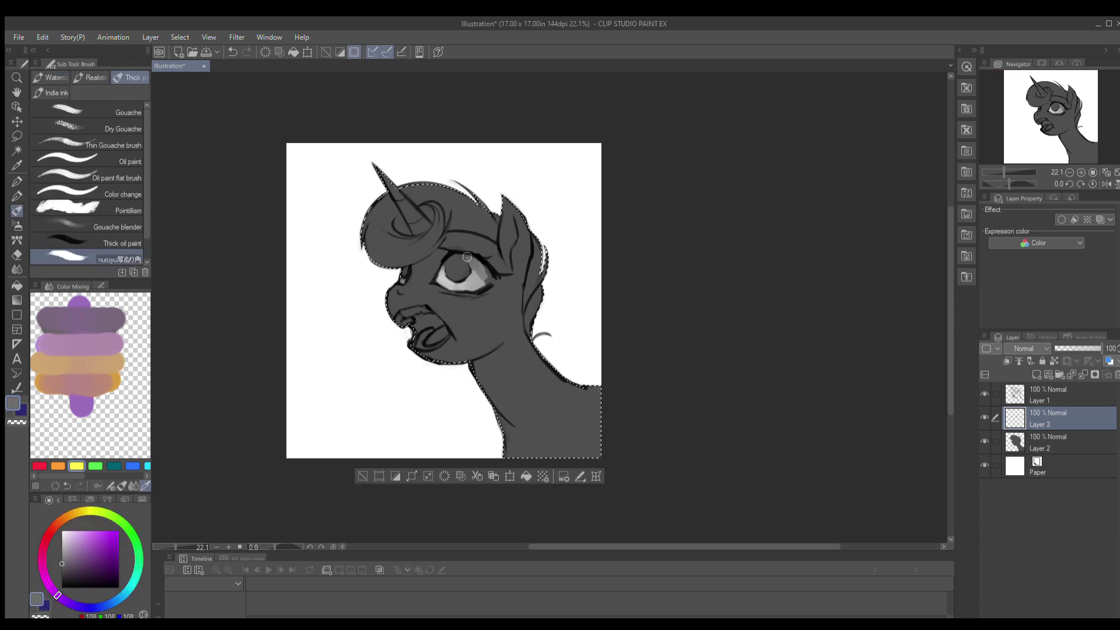
pyautogui.keyDown('alt'); pyautogui.click(458, 286); pyautogui.keyUp('alt')
pyautogui.moveTo(400, 321); pyautogui.dragTo(420, 318)
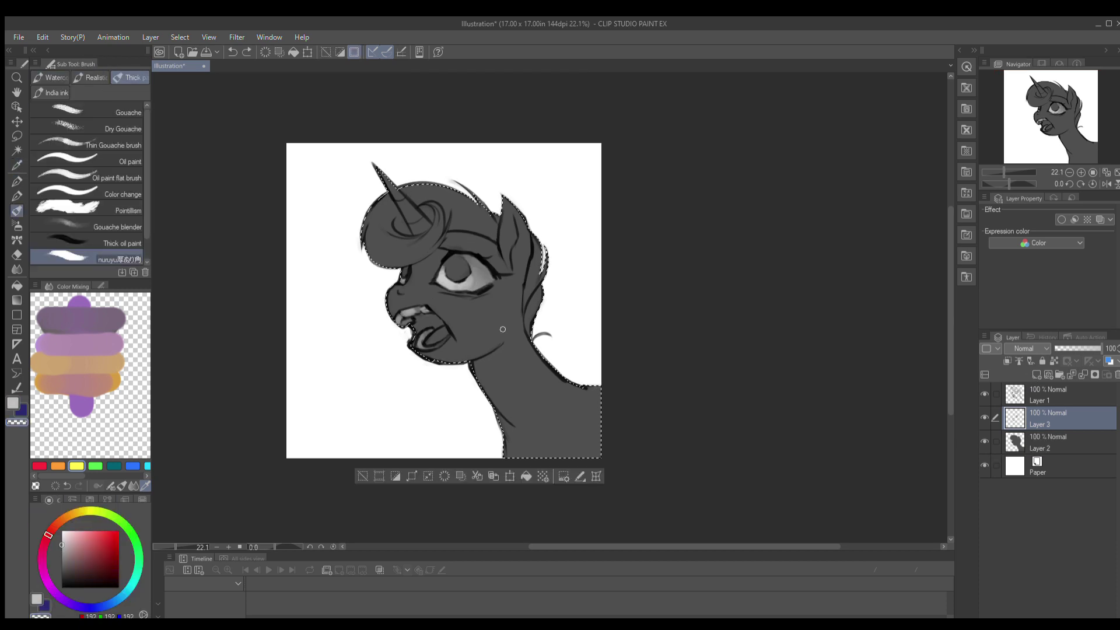
# - Shade the neck, shoulder and cheek in dark and mid greys on Layer 3
pyautogui.moveTo(518, 247); pyautogui.dragTo(472, 327)
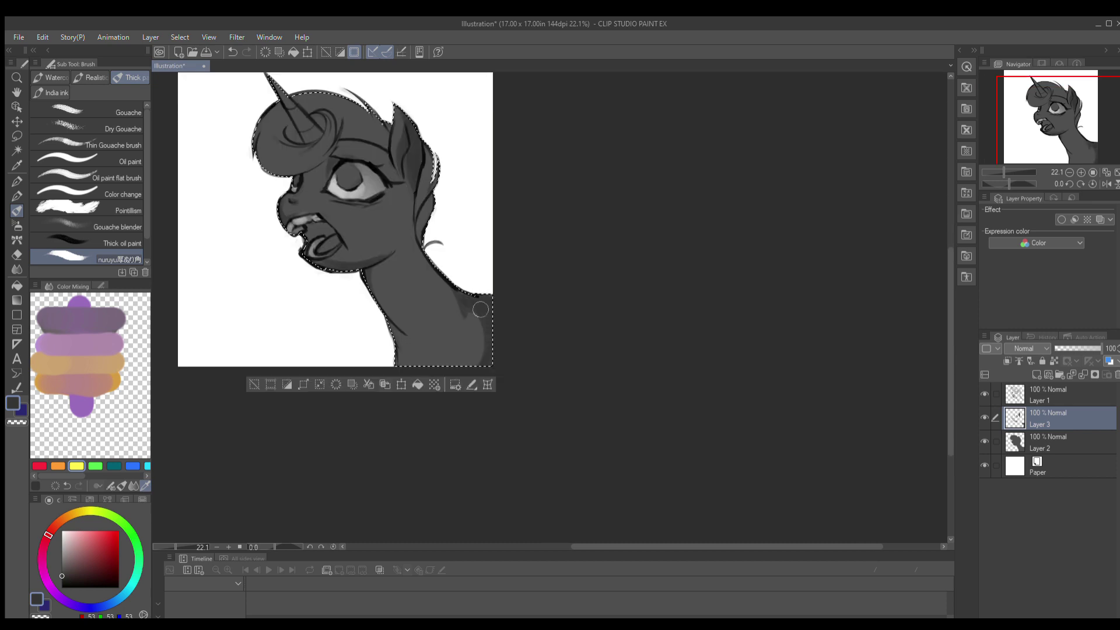
pyautogui.moveTo(402, 234); pyautogui.dragTo(441, 337)
pyautogui.keyDown('alt'); pyautogui.click(405, 369); pyautogui.keyUp('alt')
pyautogui.moveTo(404, 369); pyautogui.dragTo(392, 265)
pyautogui.moveTo(512, 331); pyautogui.dragTo(558, 360)
pyautogui.keyDown('alt'); pyautogui.click(560, 389); pyautogui.keyUp('alt')
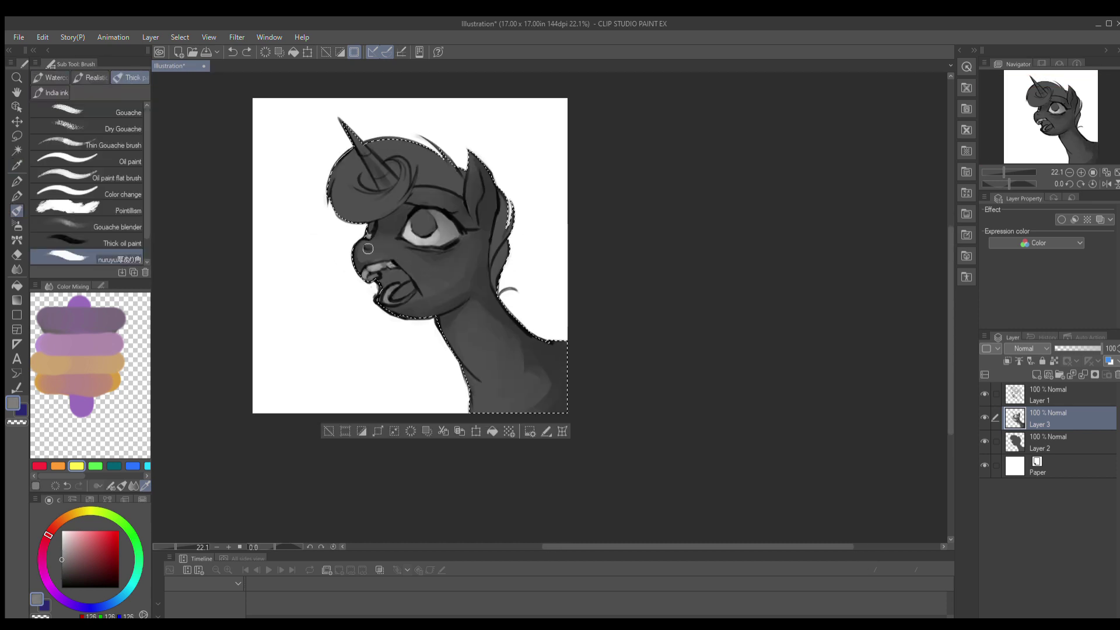
# - Add grey shading to the forehead and horn and darken the area behind the jaw
pyautogui.moveTo(466, 191); pyautogui.dragTo(423, 209)
pyautogui.moveTo(368, 123)
pyautogui.mouseDown()
pyautogui.moveTo(332, 100)
pyautogui.moveTo(333, 137)
pyautogui.moveTo(422, 134)
pyautogui.moveTo(349, 117)
pyautogui.mouseUp()
pyautogui.keyDown('alt'); pyautogui.click(396, 140); pyautogui.keyUp('alt')
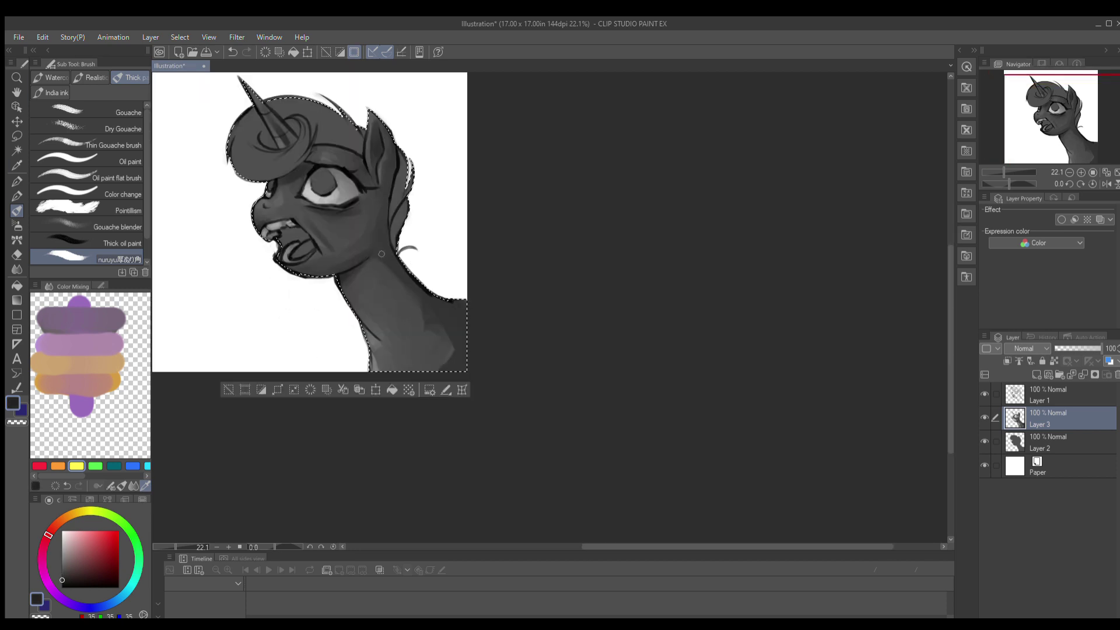
pyautogui.moveTo(388, 232)
pyautogui.mouseDown()
pyautogui.moveTo(411, 335)
pyautogui.moveTo(455, 280)
pyautogui.moveTo(402, 275)
pyautogui.moveTo(416, 292)
pyautogui.moveTo(385, 177)
pyautogui.moveTo(425, 292)
pyautogui.moveTo(411, 193)
pyautogui.mouseUp()
# - Try painting black shadows around the eye, ear and shoulder on a new layer, then undo them along with the layer
pyautogui.scroll(1, 517, 225)
pyautogui.hotkey('ctrl', 'shift', 'n')
pyautogui.keyDown('alt'); pyautogui.click(419, 309); pyautogui.keyUp('alt')
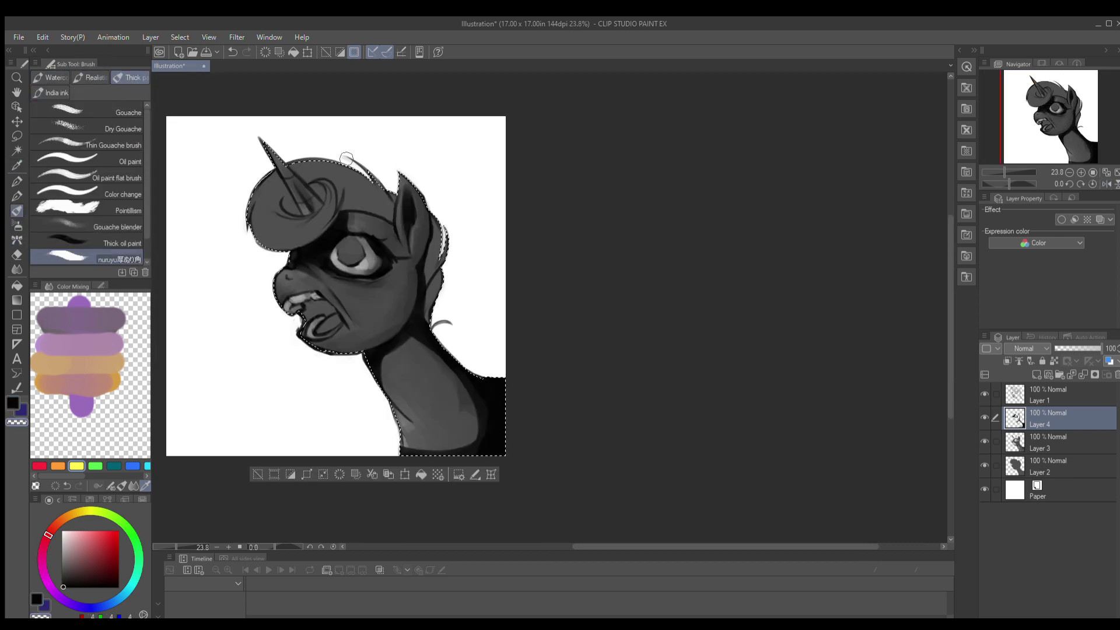
pyautogui.hotkey('ctrl', 'z')
pyautogui.hotkey('ctrl', 'z')
pyautogui.hotkey('ctrl', 'z')
pyautogui.hotkey('ctrl', 'z')
pyautogui.hotkey('ctrl', 'z')
pyautogui.hotkey('ctrl', 'z')
# - Paint the forelock and mane with lighter grey strands, sampling greys from the painting
pyautogui.click(61, 544)
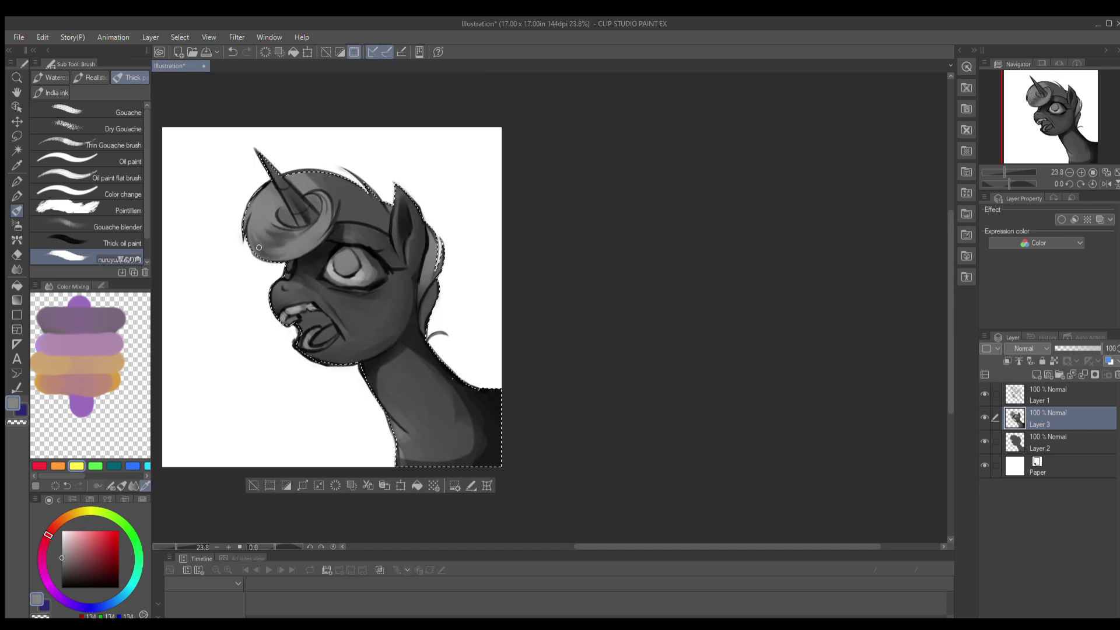
pyautogui.keyDown('alt'); pyautogui.click(307, 215); pyautogui.keyUp('alt')
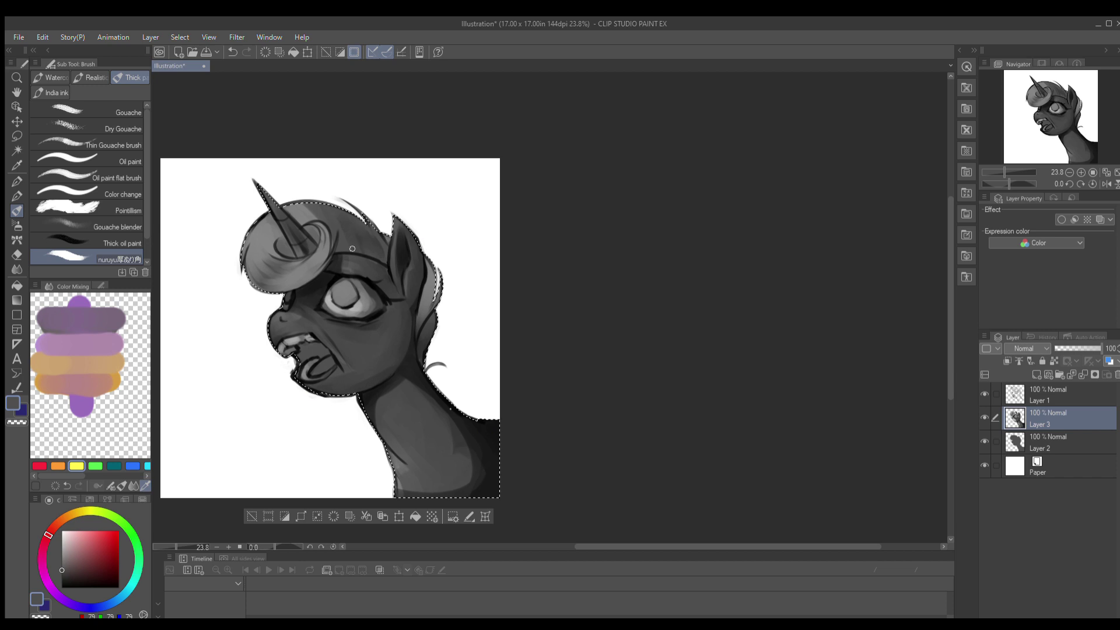
pyautogui.scroll(-2, 290, 211)
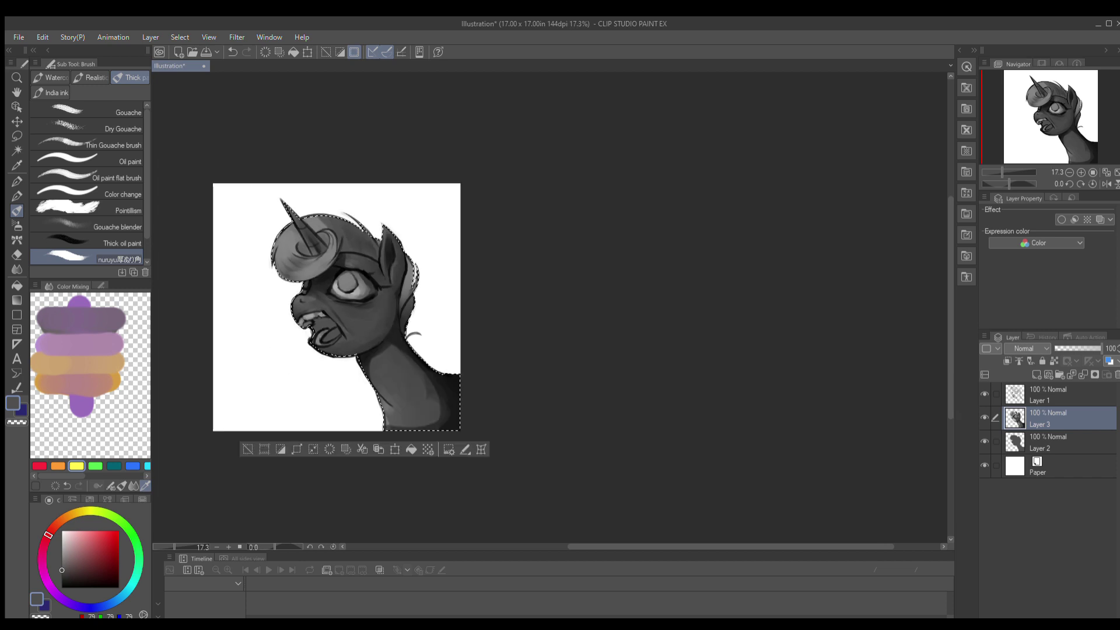
pyautogui.scroll(2, 281, 281)
pyautogui.keyDown('alt'); pyautogui.click(408, 230); pyautogui.keyUp('alt')
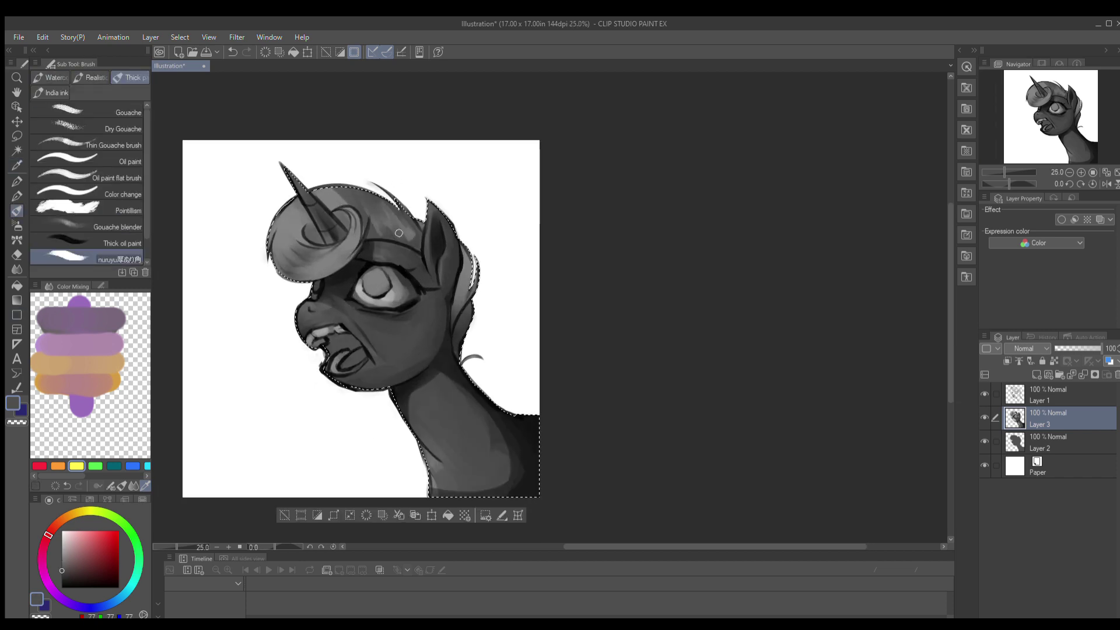
# - Merge the line art and shading layers down into Layer 2
pyautogui.scroll(-2, 361, 198)
pyautogui.hotkey('ctrl', 'e')
pyautogui.hotkey('ctrl', 'e')
pyautogui.scroll(3, 453, 223)
# - Paint sampled greys over the outlines around the eye and muzzle, and clear the silhouette selection
pyautogui.keyDown('alt'); pyautogui.click(453, 223); pyautogui.keyUp('alt')
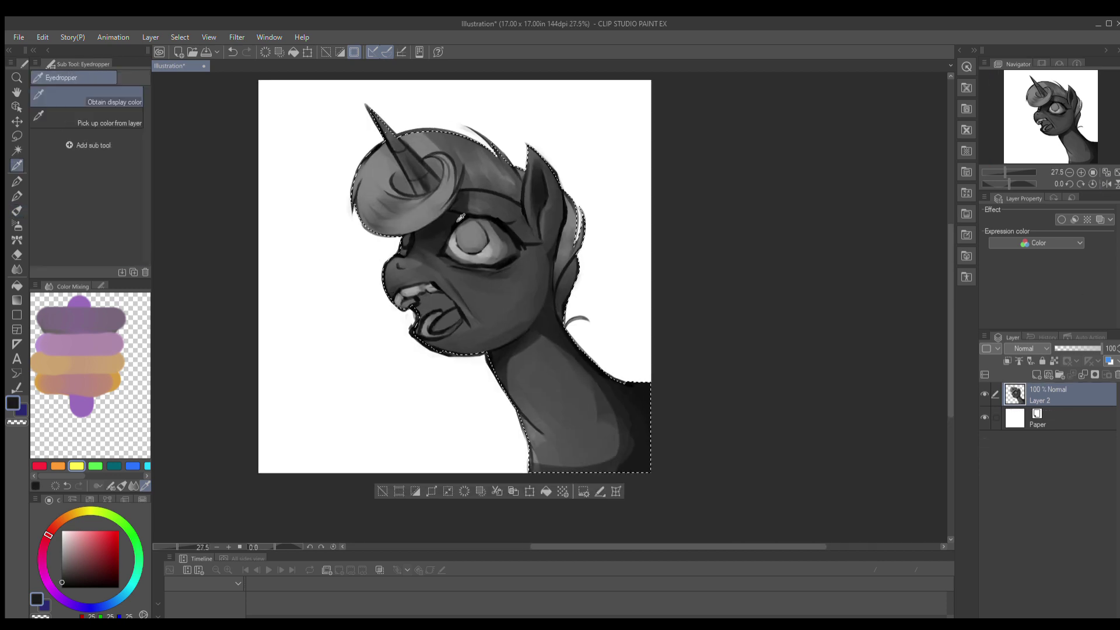
pyautogui.keyDown('alt'); pyautogui.click(449, 259); pyautogui.keyUp('alt')
pyautogui.moveTo(449, 259); pyautogui.dragTo(408, 285)
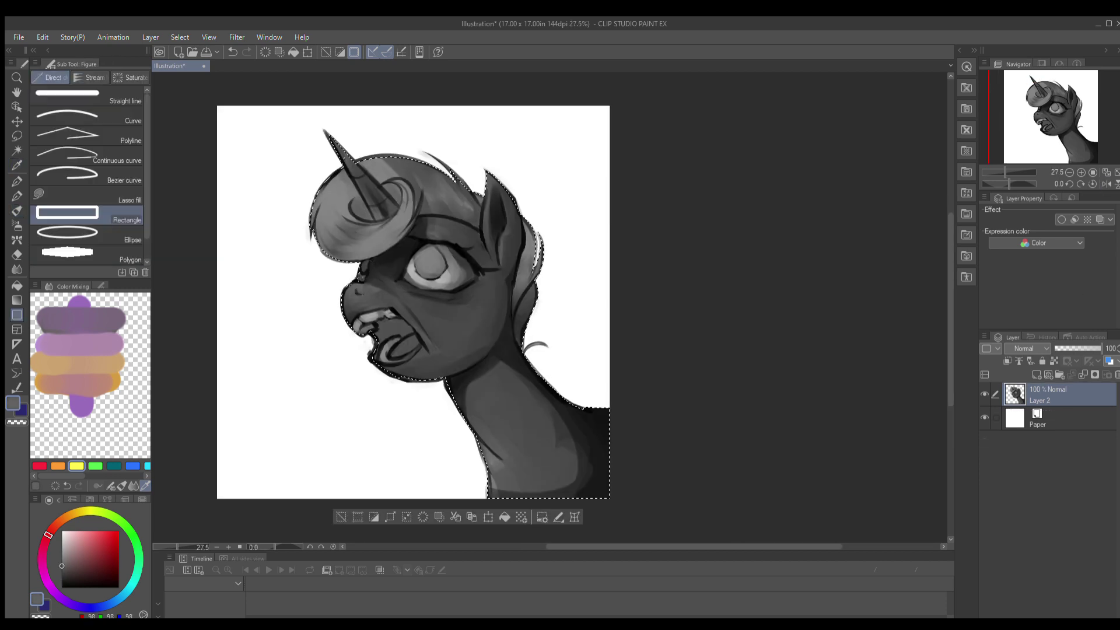
pyautogui.hotkey('ctrl', 'd')
pyautogui.keyDown('alt'); pyautogui.click(366, 304); pyautogui.keyUp('alt')
pyautogui.press('h')
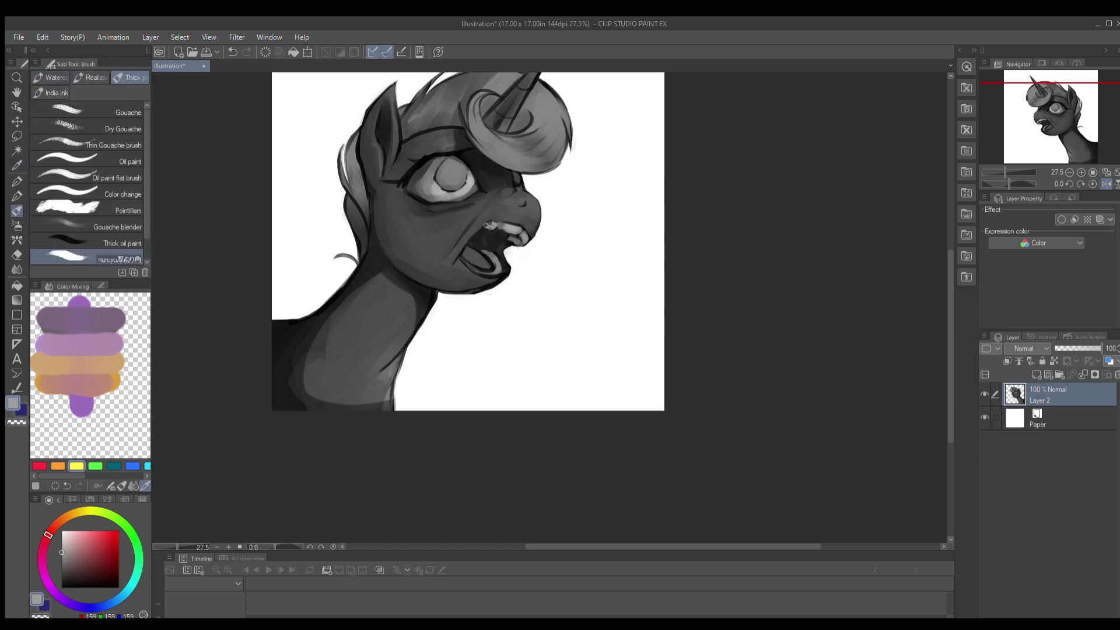
# - Paint over the mouth and neck outlines with sampled greys, shade the shoulder, and undo the last stroke
pyautogui.moveTo(484, 252); pyautogui.dragTo(497, 183)
pyautogui.keyDown('alt'); pyautogui.click(412, 292); pyautogui.keyUp('alt')
pyautogui.moveTo(402, 313); pyautogui.dragTo(397, 424)
pyautogui.keyDown('alt'); pyautogui.click(397, 424); pyautogui.keyUp('alt')
pyautogui.moveTo(285, 439); pyautogui.dragTo(320, 387)
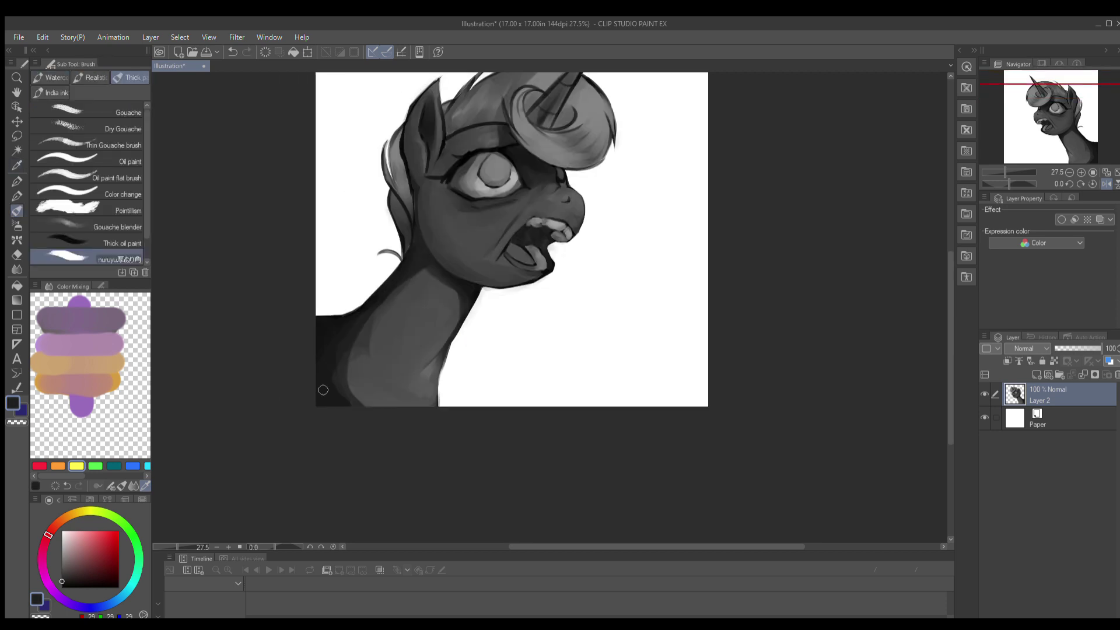
pyautogui.hotkey('ctrl', 'z')
# - Blend the shadow beneath the jaw into the neck with sampled greys, undoing one stroke
pyautogui.moveTo(471, 243); pyautogui.dragTo(488, 311)
pyautogui.keyDown('alt'); pyautogui.click(489, 312); pyautogui.keyUp('alt')
pyautogui.hotkey('ctrl', 'z')
pyautogui.keyDown('alt'); pyautogui.click(465, 271); pyautogui.keyUp('alt')
pyautogui.press('h')
pyautogui.scroll(1, 551, 120)
# - Smooth the grey tones across the cheek, jaw and neck with sampled colors
pyautogui.moveTo(497, 310)
pyautogui.mouseDown()
pyautogui.moveTo(464, 251)
pyautogui.moveTo(531, 309)
pyautogui.moveTo(497, 286)
pyautogui.mouseUp()
pyautogui.keyDown('alt'); pyautogui.click(464, 251); pyautogui.keyUp('alt')
pyautogui.keyDown('alt'); pyautogui.click(456, 250); pyautogui.keyUp('alt')
pyautogui.moveTo(544, 252); pyautogui.dragTo(521, 218)
pyautogui.keyDown('alt'); pyautogui.click(521, 218); pyautogui.keyUp('alt')
pyautogui.moveTo(503, 311); pyautogui.dragTo(502, 247)
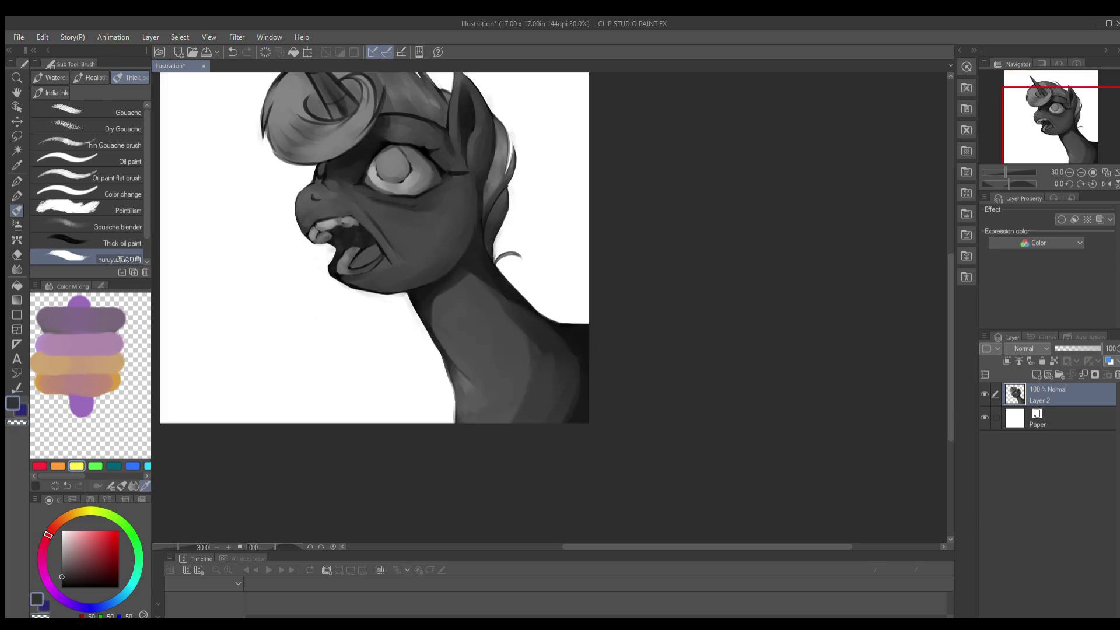
# - Paint over the forelock's outlines and blend the grey strands around its curl
pyautogui.moveTo(401, 92); pyautogui.dragTo(454, 272)
pyautogui.keyDown('alt'); pyautogui.click(453, 273); pyautogui.keyUp('alt')
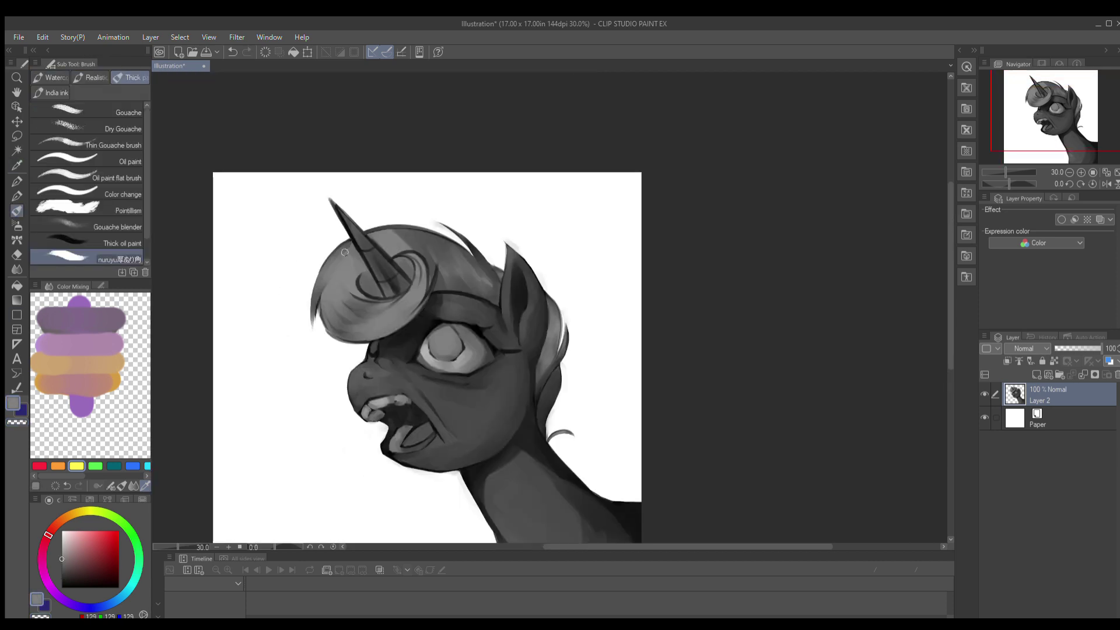
pyautogui.moveTo(354, 324); pyautogui.dragTo(525, 256)
pyautogui.keyDown('alt'); pyautogui.click(541, 256); pyautogui.keyUp('alt')
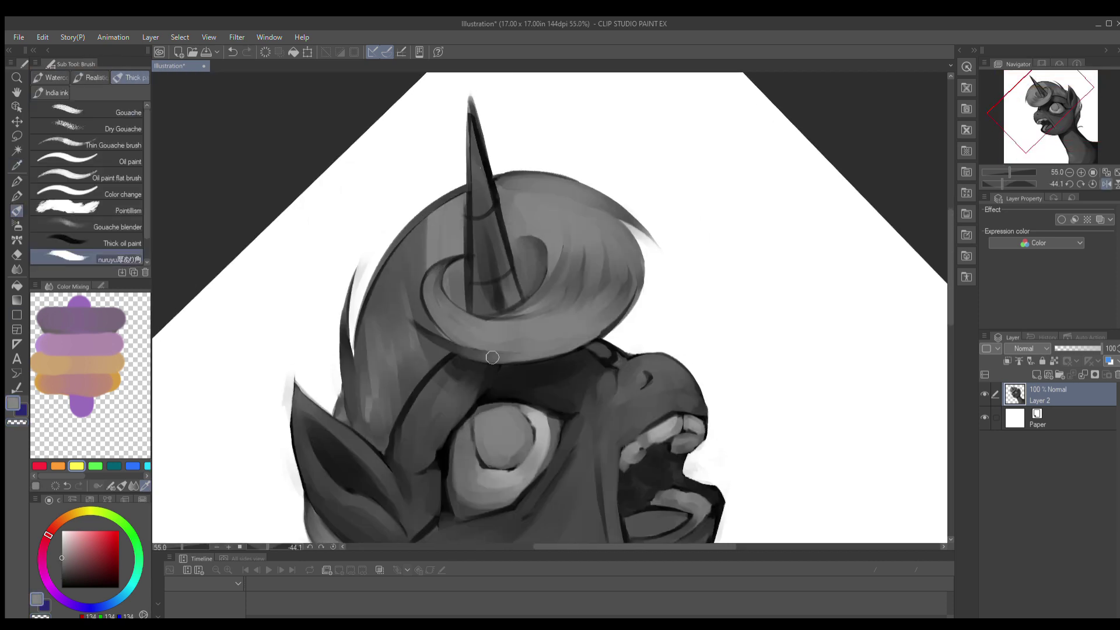
pyautogui.keyDown('alt'); pyautogui.click(428, 308); pyautogui.keyUp('alt')
pyautogui.moveTo(428, 307); pyautogui.dragTo(483, 297)
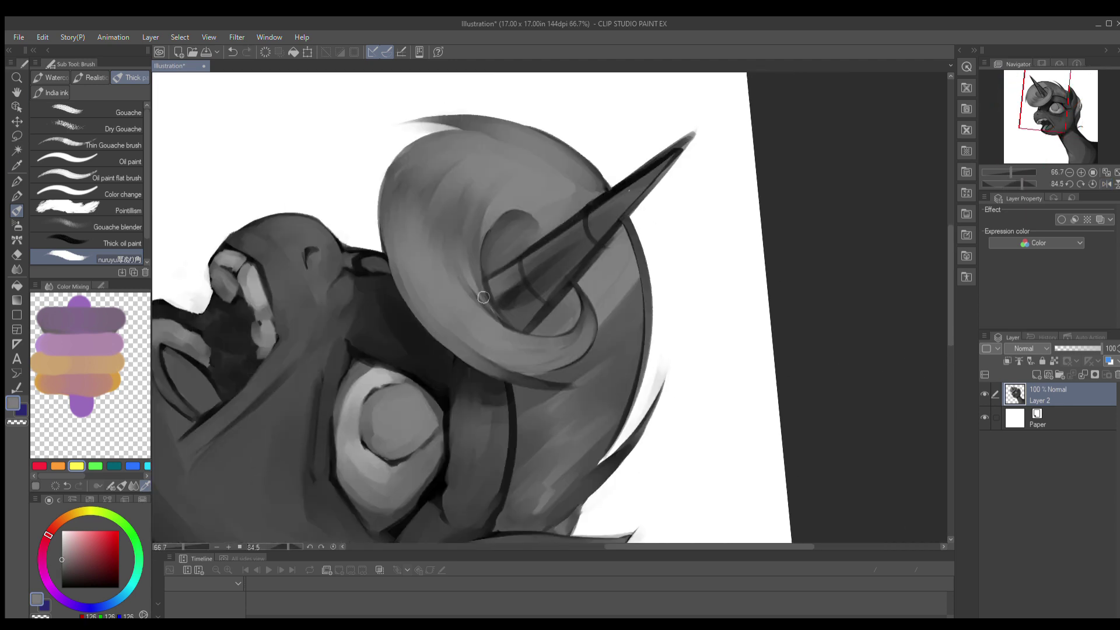
# - Smooth the horn's shading over its dark outlines and add a loose hair wisp behind it
pyautogui.hotkey('ctrl', '0')
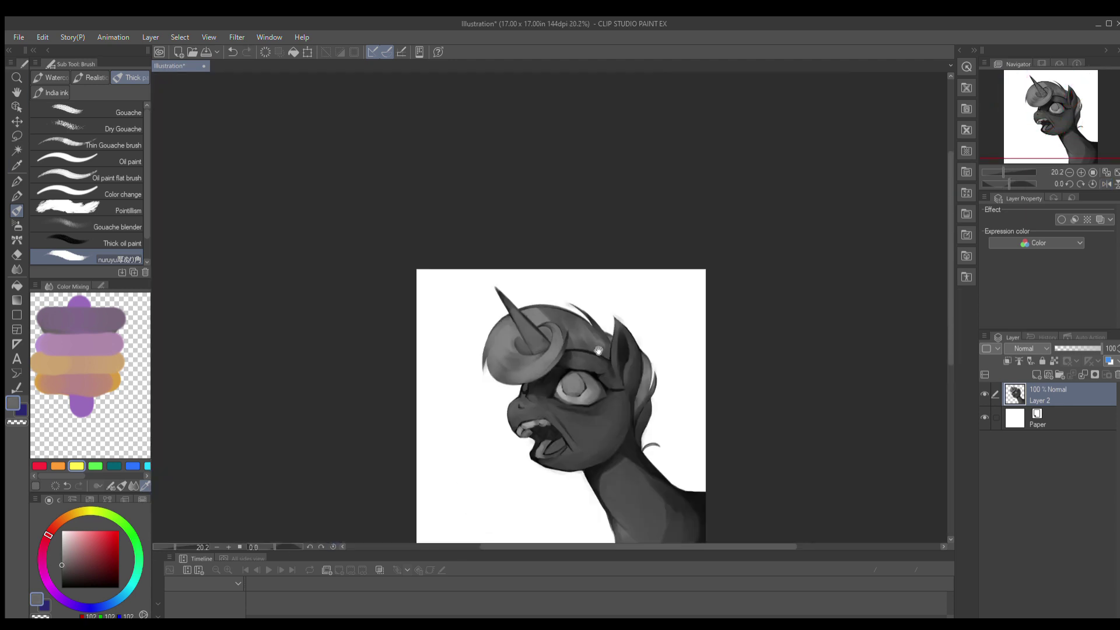
pyautogui.scroll(4, 330, 328)
pyautogui.keyDown('alt'); pyautogui.click(331, 328); pyautogui.keyUp('alt')
pyautogui.press('h')
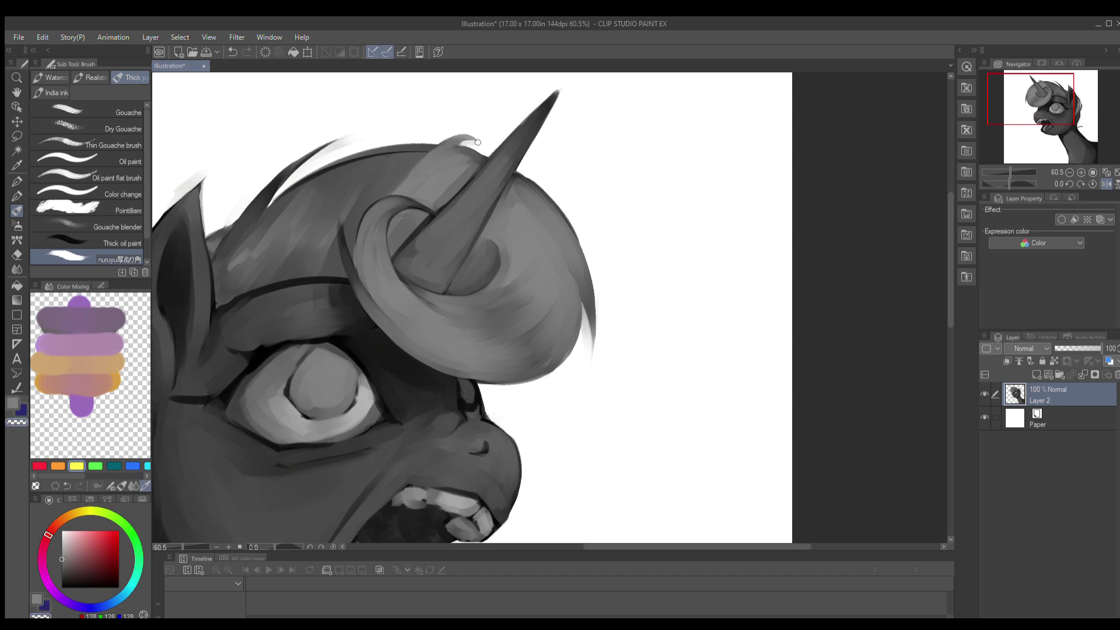
pyautogui.scroll(-2, 446, 283)
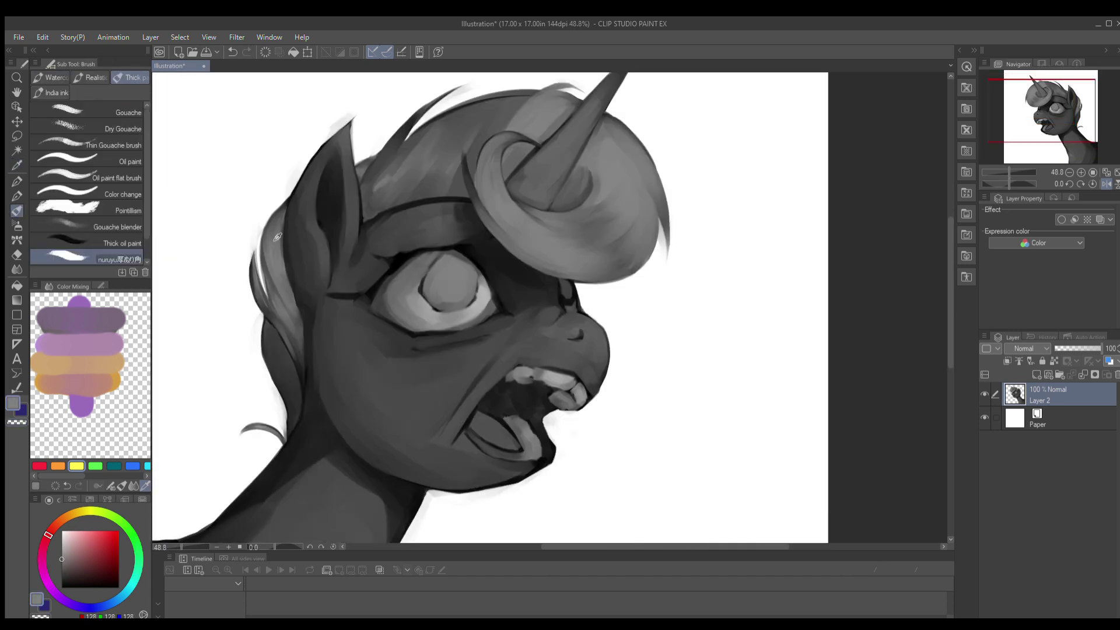
# - Paint grey strands into the mane behind the ear and refine the ear's outer edge
pyautogui.keyDown('alt'); pyautogui.click(273, 346); pyautogui.keyUp('alt')
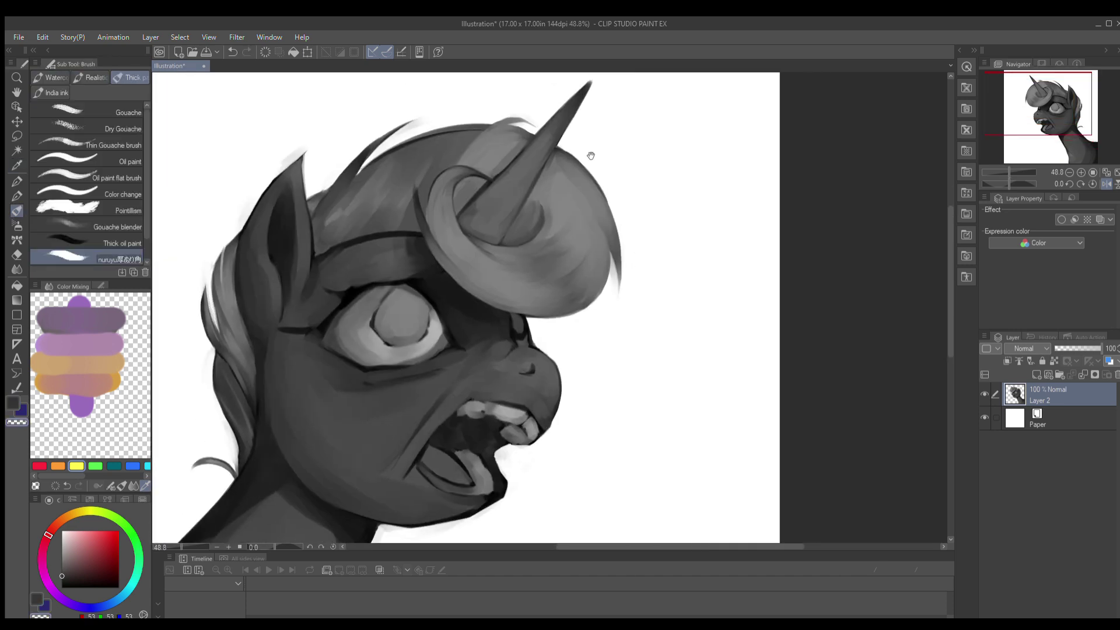
pyautogui.press('h')
pyautogui.moveTo(784, 115); pyautogui.dragTo(597, 233)
pyautogui.keyDown('alt'); pyautogui.click(318, 291); pyautogui.keyUp('alt')
pyautogui.moveTo(309, 288); pyautogui.dragTo(403, 174)
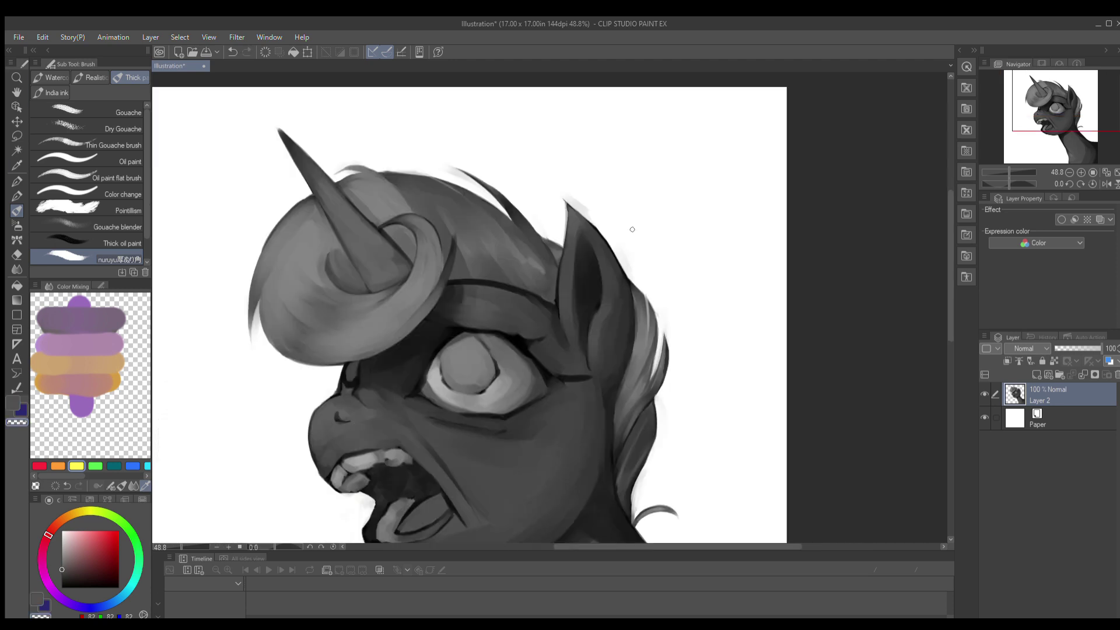
# - Paint light grey streaks through the mane between the forelock and the ear
pyautogui.moveTo(453, 221); pyautogui.dragTo(406, 207)
pyautogui.keyDown('alt'); pyautogui.click(420, 222); pyautogui.keyUp('alt')
pyautogui.keyDown('alt'); pyautogui.click(396, 187); pyautogui.keyUp('alt')
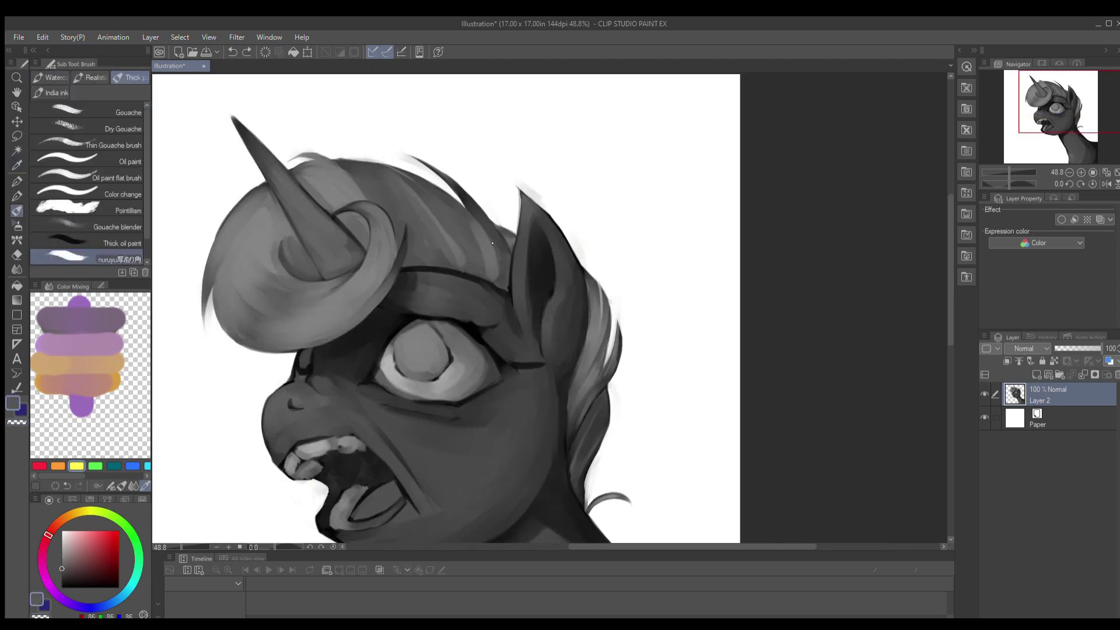
pyautogui.press('h')
pyautogui.moveTo(467, 174); pyautogui.dragTo(490, 232)
pyautogui.keyDown('alt'); pyautogui.click(478, 211); pyautogui.keyUp('alt')
# - Repaint the upper teeth as separate light grey shapes with darker gum gaps
pyautogui.hotkey('ctrl', '0')
pyautogui.moveTo(409, 280)
pyautogui.mouseDown()
pyautogui.moveTo(443, 274)
pyautogui.moveTo(416, 290)
pyautogui.mouseUp()
pyautogui.keyDown('alt'); pyautogui.click(415, 290); pyautogui.keyUp('alt')
pyautogui.keyDown('alt'); pyautogui.click(484, 295); pyautogui.keyUp('alt')
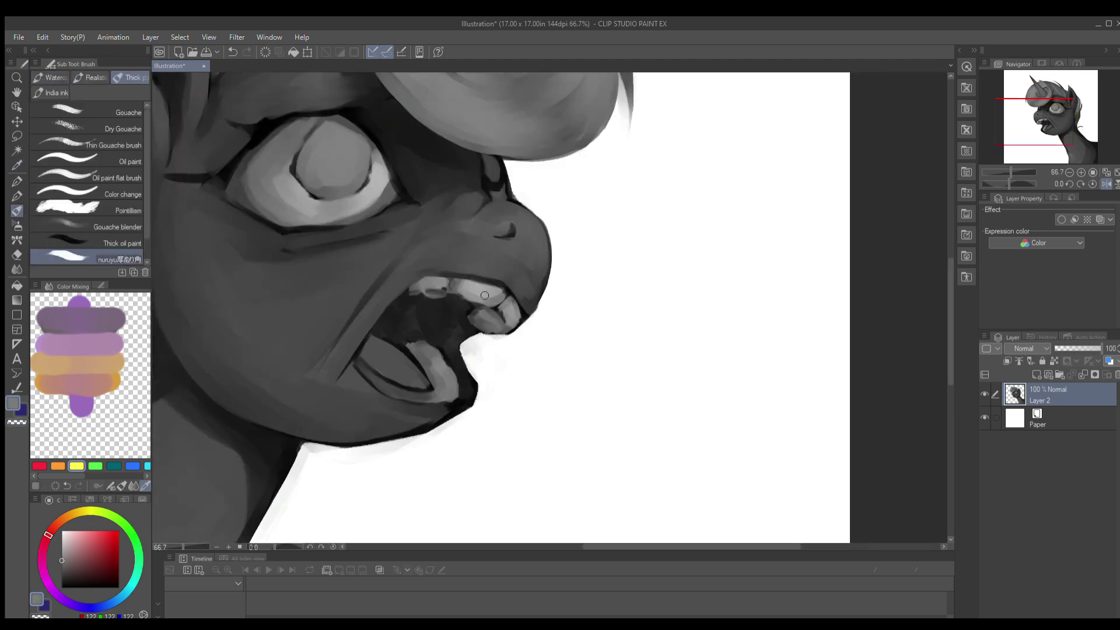
pyautogui.moveTo(458, 308); pyautogui.dragTo(443, 272)
# - Repaint the tongue and add lower teeth inside the open mouth with sampled greys
pyautogui.keyDown('alt'); pyautogui.click(465, 362); pyautogui.keyUp('alt')
pyautogui.moveTo(392, 366); pyautogui.dragTo(449, 343)
pyautogui.keyDown('alt'); pyautogui.click(513, 350); pyautogui.keyUp('alt')
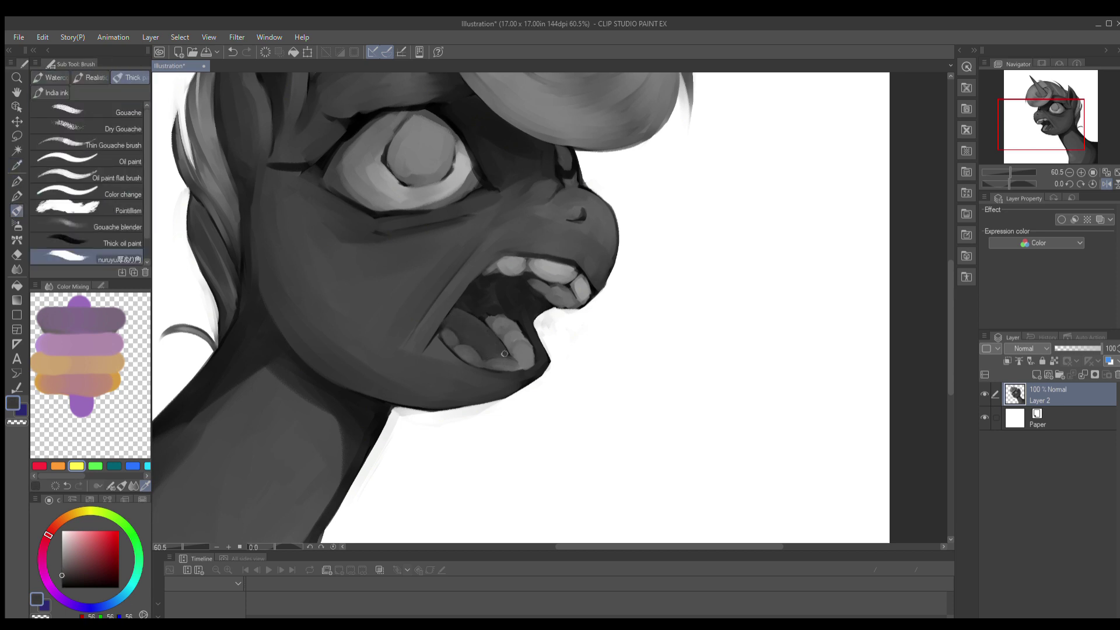
pyautogui.moveTo(499, 316); pyautogui.dragTo(465, 315)
pyautogui.keyDown('alt'); pyautogui.click(493, 368); pyautogui.keyUp('alt')
pyautogui.moveTo(444, 361); pyautogui.dragTo(340, 344)
# - Blend the horn's base into the surrounding forelock curl with sampled greys
pyautogui.keyDown('alt'); pyautogui.click(548, 211); pyautogui.keyUp('alt')
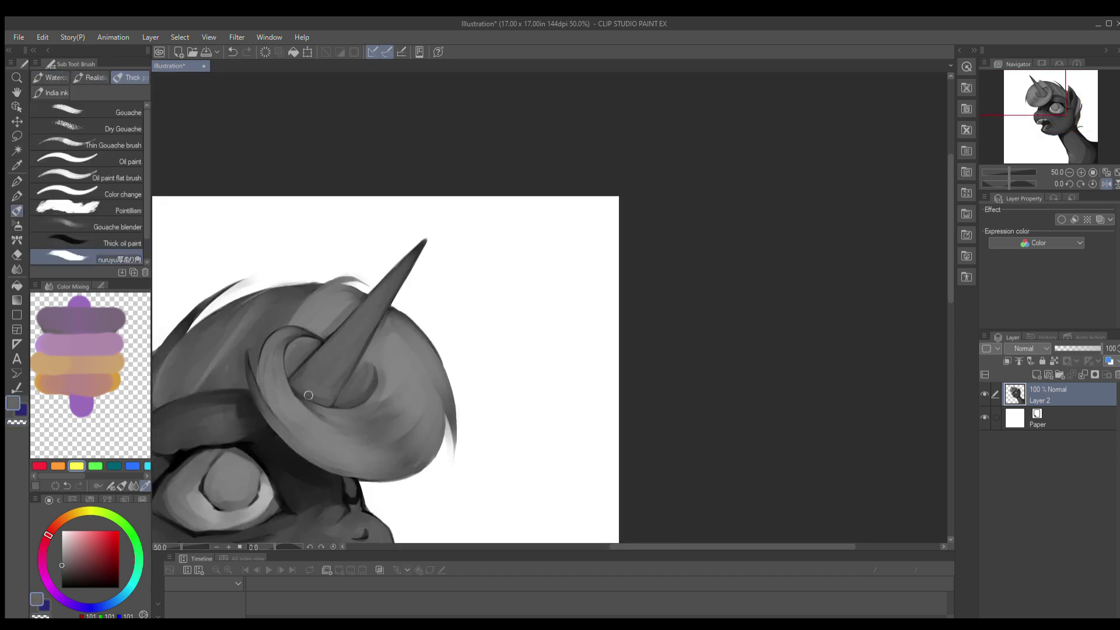
pyautogui.moveTo(309, 395); pyautogui.dragTo(438, 294)
pyautogui.scroll(-1, 438, 294)
pyautogui.keyDown('alt'); pyautogui.click(437, 330); pyautogui.keyUp('alt')
pyautogui.keyDown('alt'); pyautogui.click(426, 322); pyautogui.keyUp('alt')
pyautogui.keyDown('alt'); pyautogui.click(468, 271); pyautogui.keyUp('alt')
pyautogui.press('h')
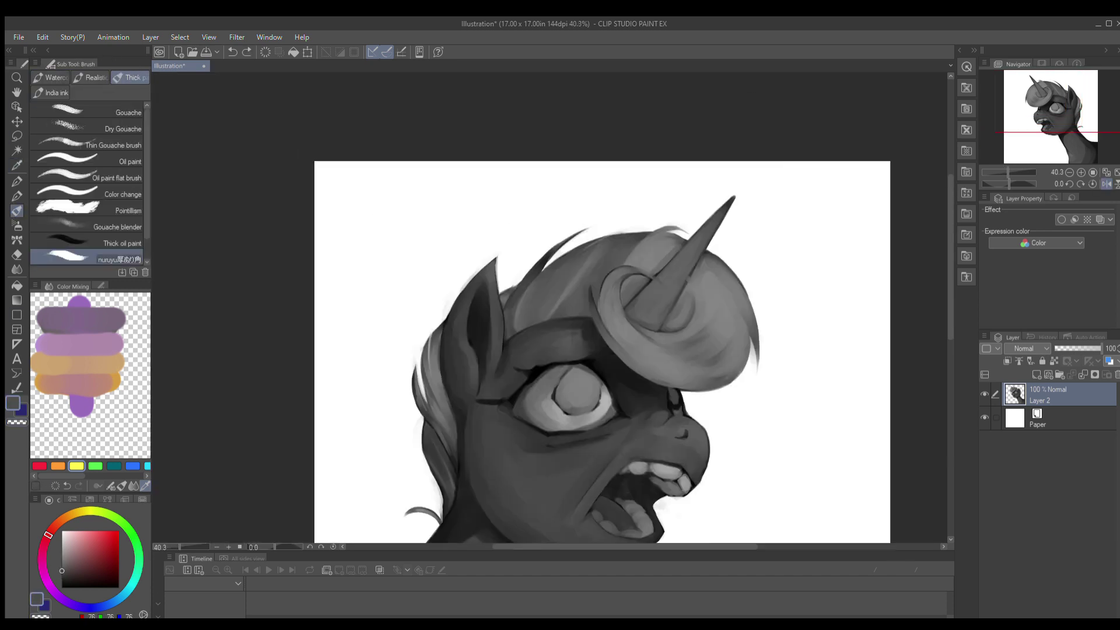
# - Smooth the forelock curl with sampled greys and shade a darker outline along its outer left edge
pyautogui.scroll(2, 406, 273)
pyautogui.keyDown('alt'); pyautogui.click(376, 301); pyautogui.keyUp('alt')
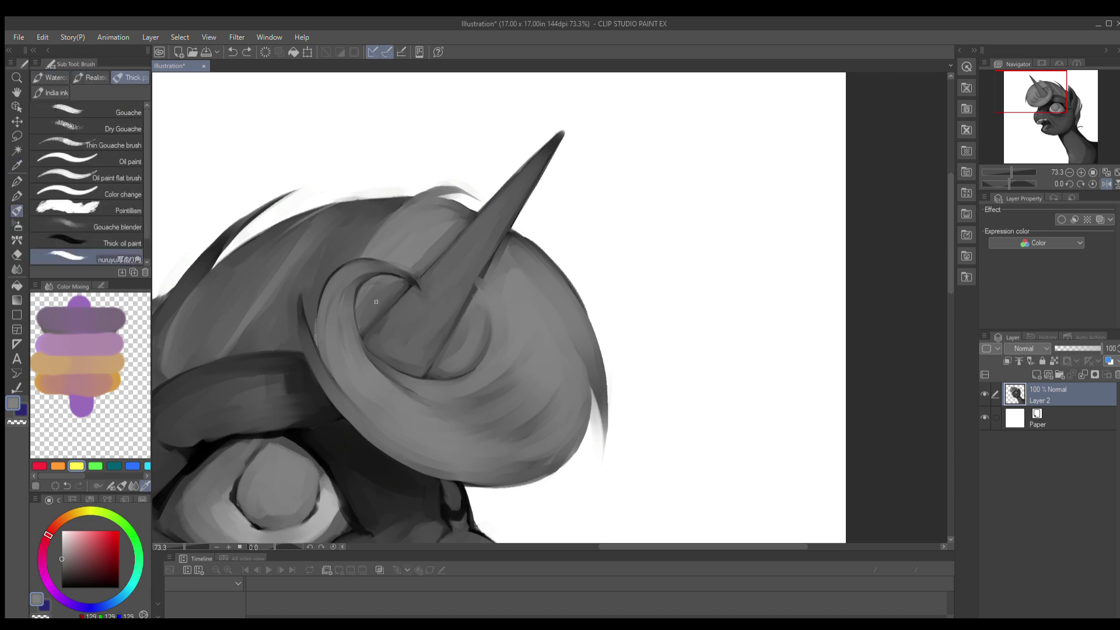
pyautogui.keyDown('alt'); pyautogui.click(470, 292); pyautogui.keyUp('alt')
pyautogui.scroll(1, 423, 239)
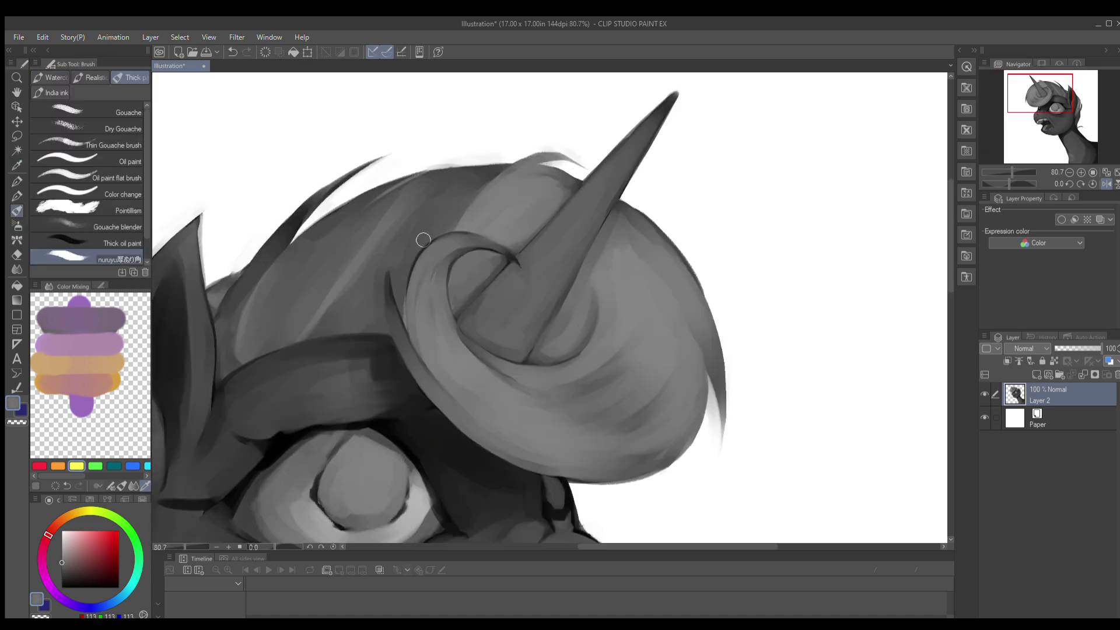
pyautogui.keyDown('alt'); pyautogui.click(463, 244); pyautogui.keyUp('alt')
pyautogui.moveTo(455, 242); pyautogui.dragTo(405, 359)
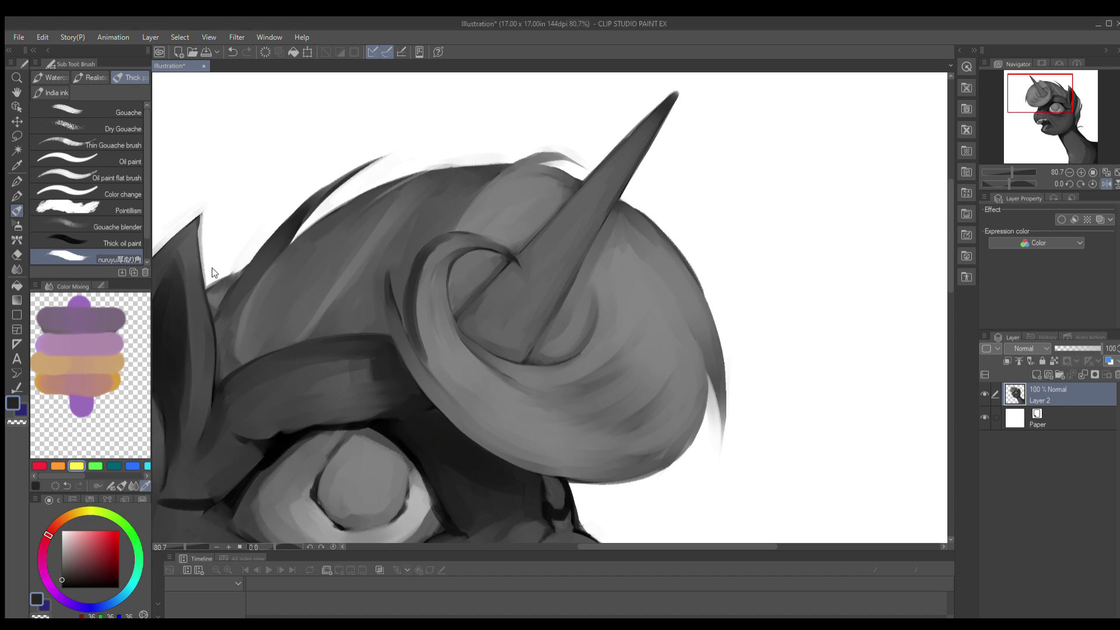
# - Paint angular dark ridge bands across the horn and blend them with sampled greys
pyautogui.hotkey('ctrl', '0')
pyautogui.scroll(5, 564, 191)
pyautogui.scroll(-1, 565, 191)
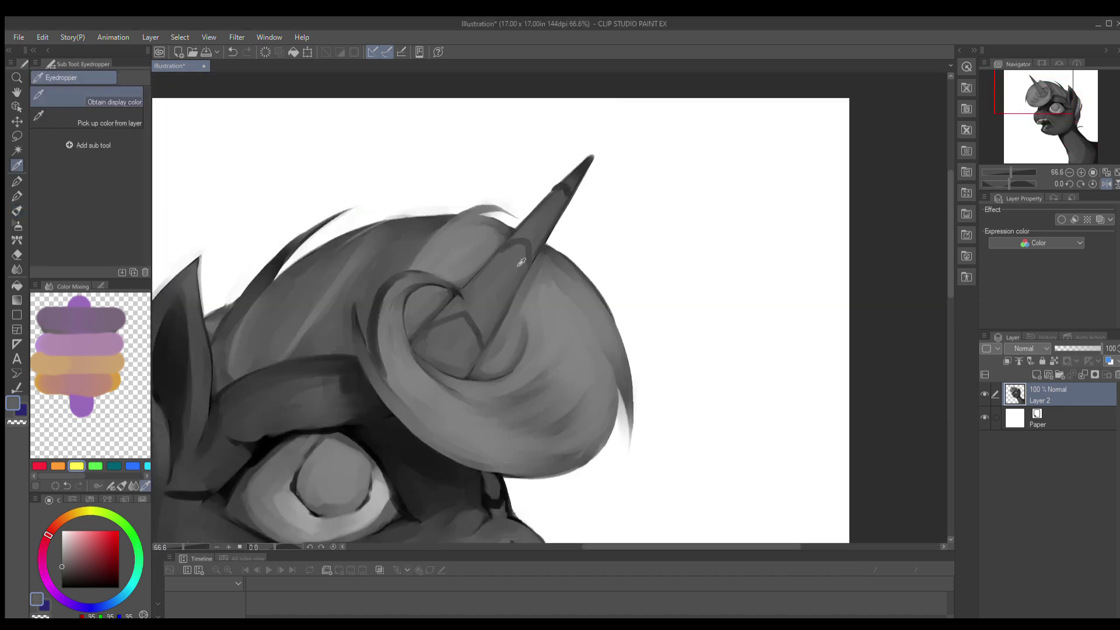
pyautogui.moveTo(424, 337); pyautogui.dragTo(361, 359)
pyautogui.keyDown('alt'); pyautogui.click(324, 332); pyautogui.keyUp('alt')
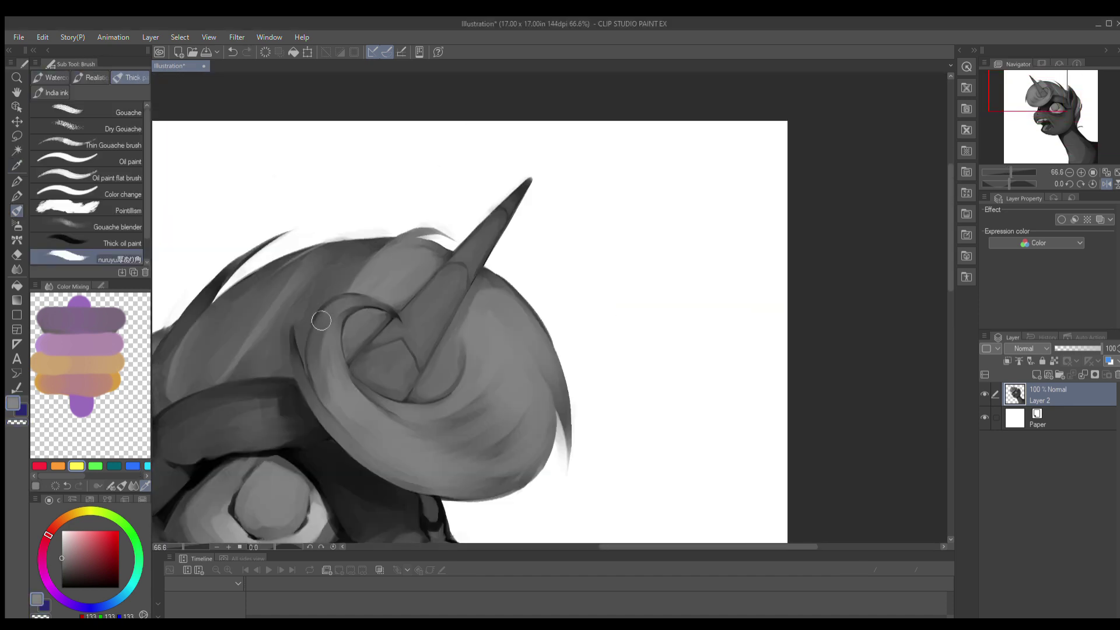
pyautogui.scroll(-2, 508, 352)
pyautogui.keyDown('alt'); pyautogui.click(418, 390); pyautogui.keyUp('alt')
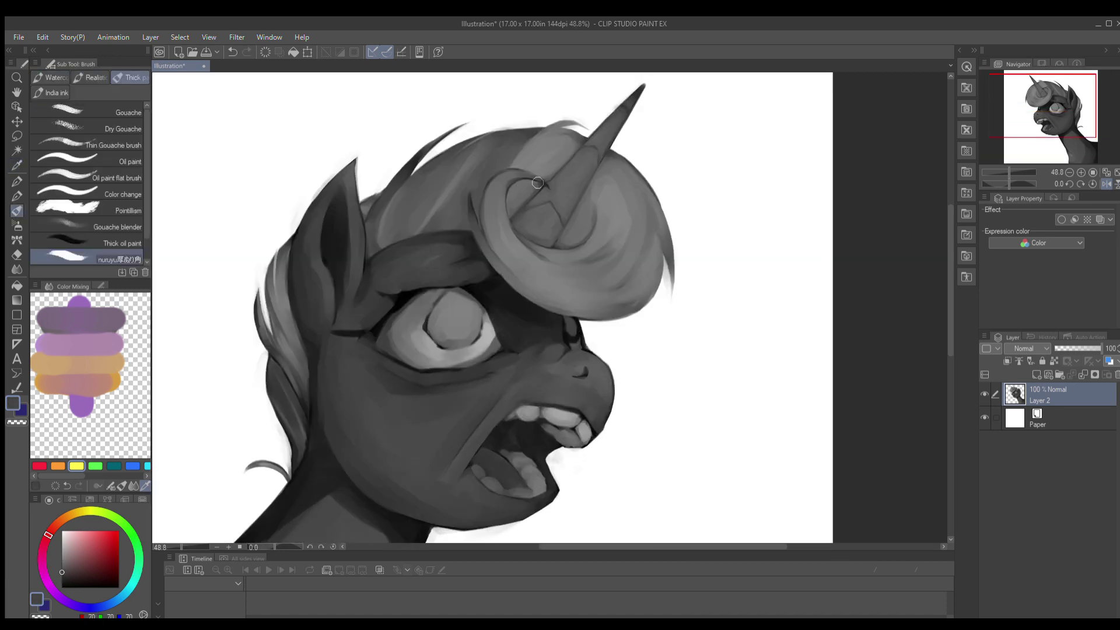
# - Paint dark crease lines around the near eye and small lashes on the far eye
pyautogui.press('b')
pyautogui.keyDown('alt'); pyautogui.click(335, 228); pyautogui.keyUp('alt')
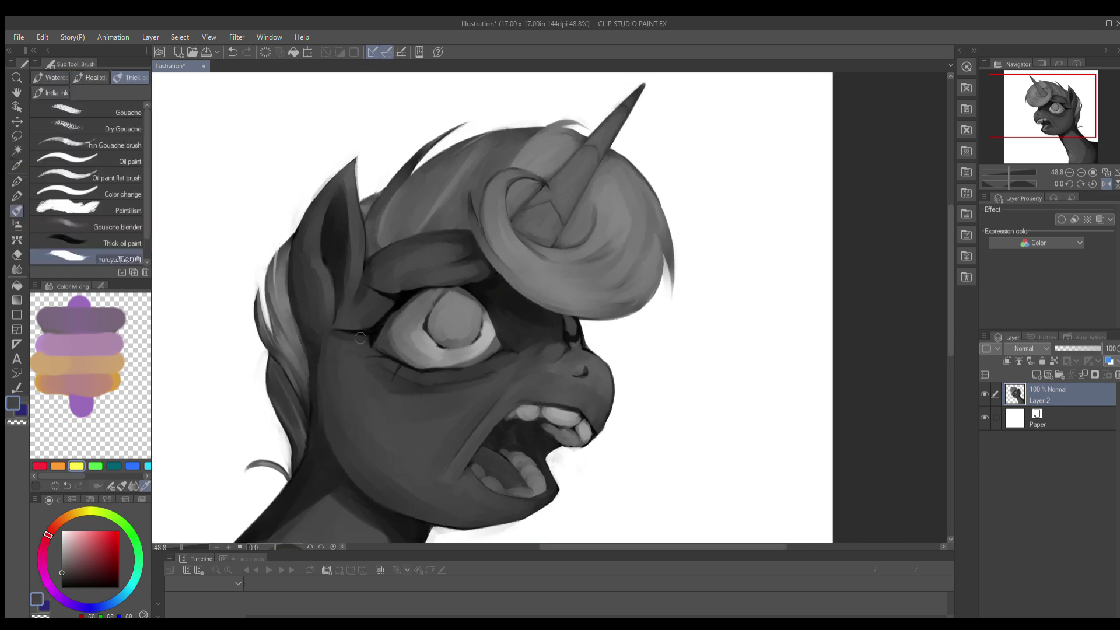
pyautogui.moveTo(587, 371); pyautogui.dragTo(499, 361)
pyautogui.keyDown('alt'); pyautogui.click(498, 364); pyautogui.keyUp('alt')
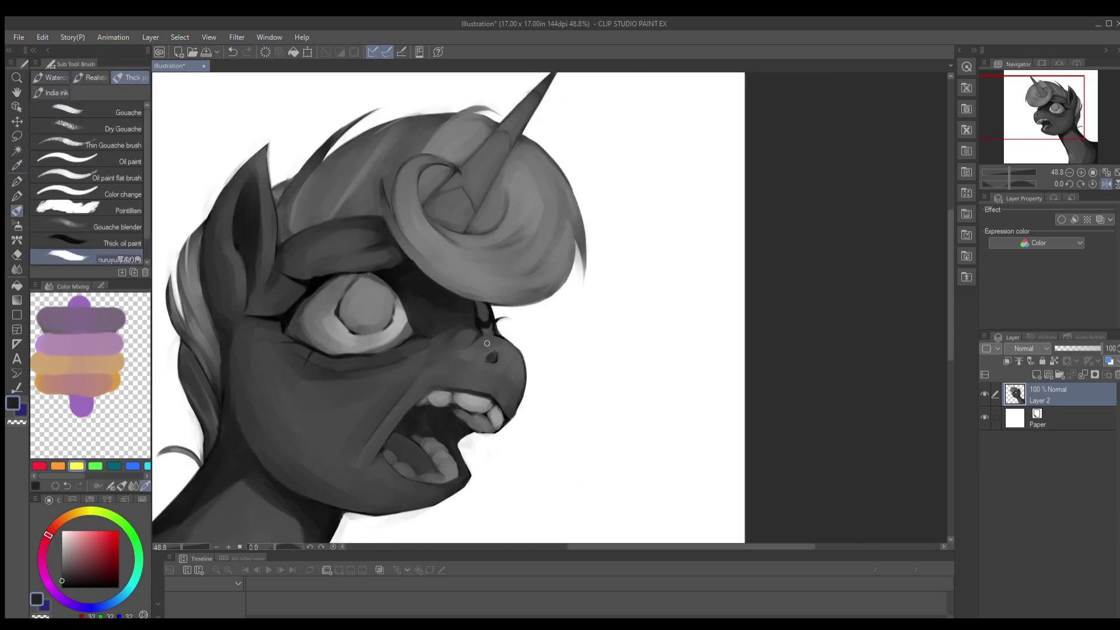
# - Refine the edges of the stray hair wisp behind the neck by erasing with the transparent colour
pyautogui.scroll(-2, 497, 363)
pyautogui.scroll(6, 471, 176)
pyautogui.scroll(-6, 471, 176)
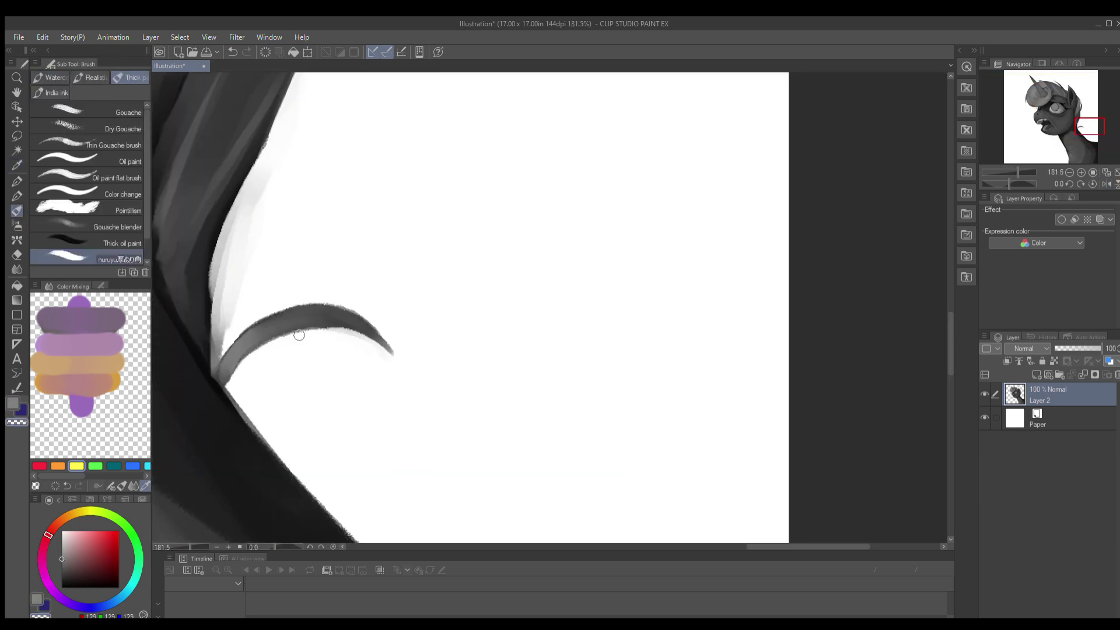
# - Add a clipped Multiply layer and start tinting the neck, muzzle, brow and ear with muted purple (124, 103, 131)
pyautogui.hotkey('ctrl', 'shift', 'n')
pyautogui.press('b')
pyautogui.press('b')
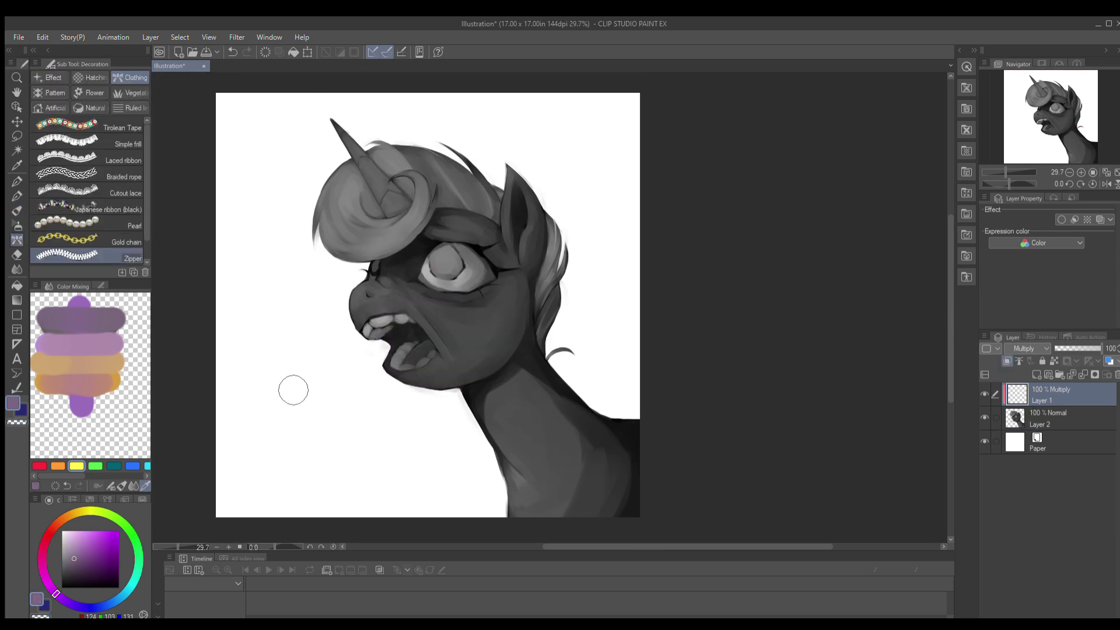
pyautogui.moveTo(379, 304)
pyautogui.mouseDown()
pyautogui.moveTo(443, 350)
pyautogui.moveTo(584, 496)
pyautogui.mouseUp()
pyautogui.scroll(2, 375, 278)
pyautogui.moveTo(375, 278); pyautogui.dragTo(455, 325)
pyautogui.moveTo(350, 251); pyautogui.dragTo(403, 292)
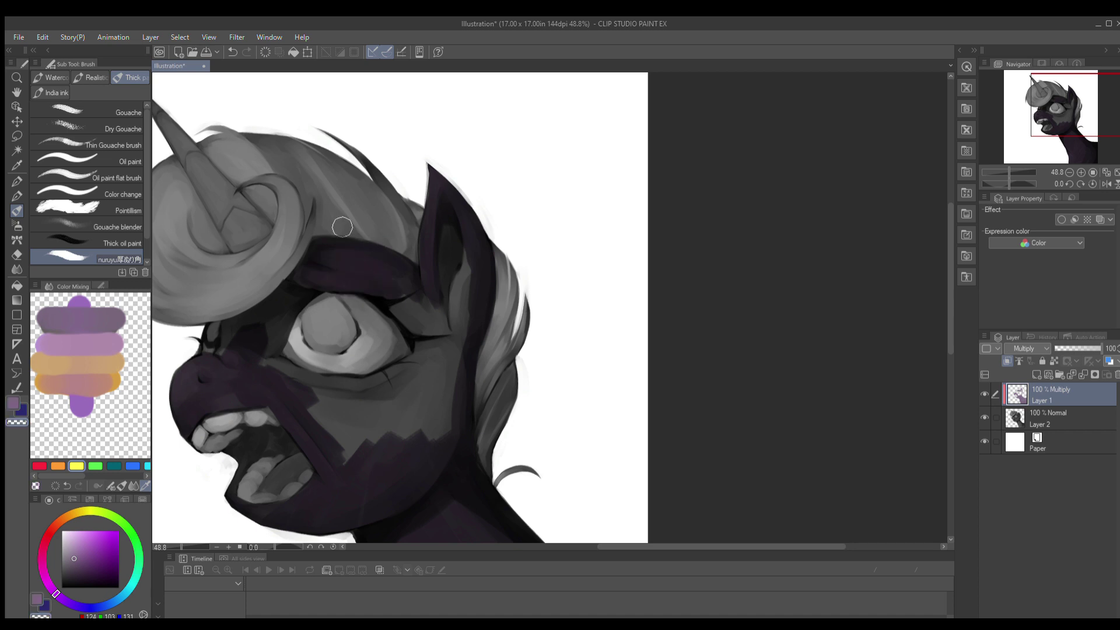
# - Extend the muted purple tint over the rest of the face, the ear and the horn
pyautogui.moveTo(432, 355); pyautogui.dragTo(438, 270)
pyautogui.scroll(-2, 245, 247)
pyautogui.scroll(2, 292, 263)
pyautogui.moveTo(291, 234); pyautogui.dragTo(326, 349)
pyautogui.moveTo(385, 379); pyautogui.dragTo(319, 301)
pyautogui.scroll(-3, 319, 301)
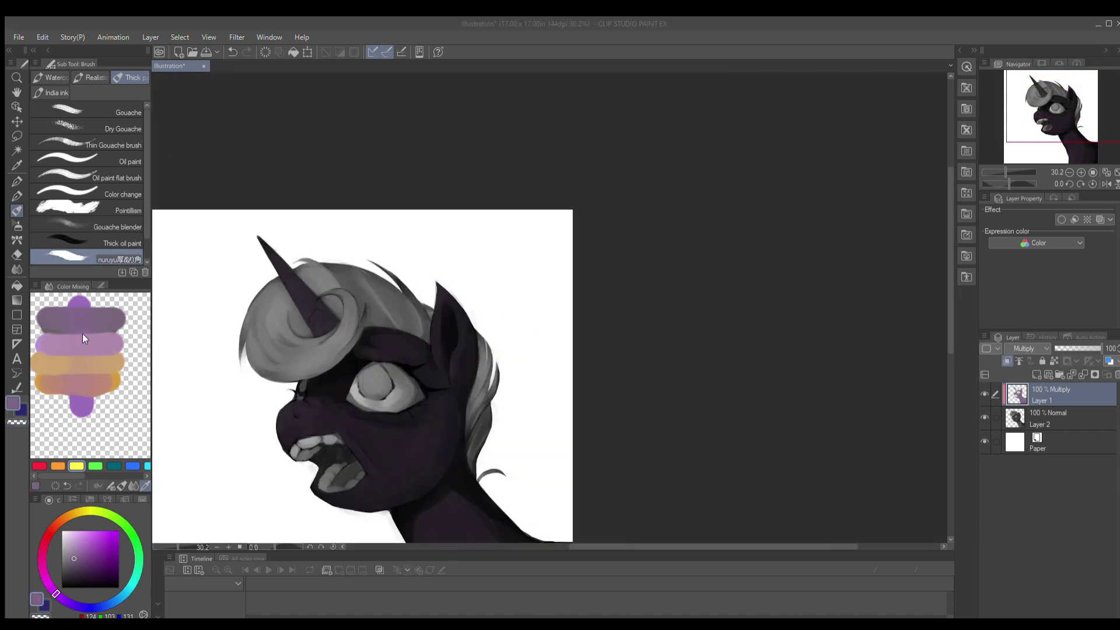
# - Tint the iris with a lighter pinkish purple and undo the last unwanted strokes
pyautogui.scroll(-1, 573, 369)
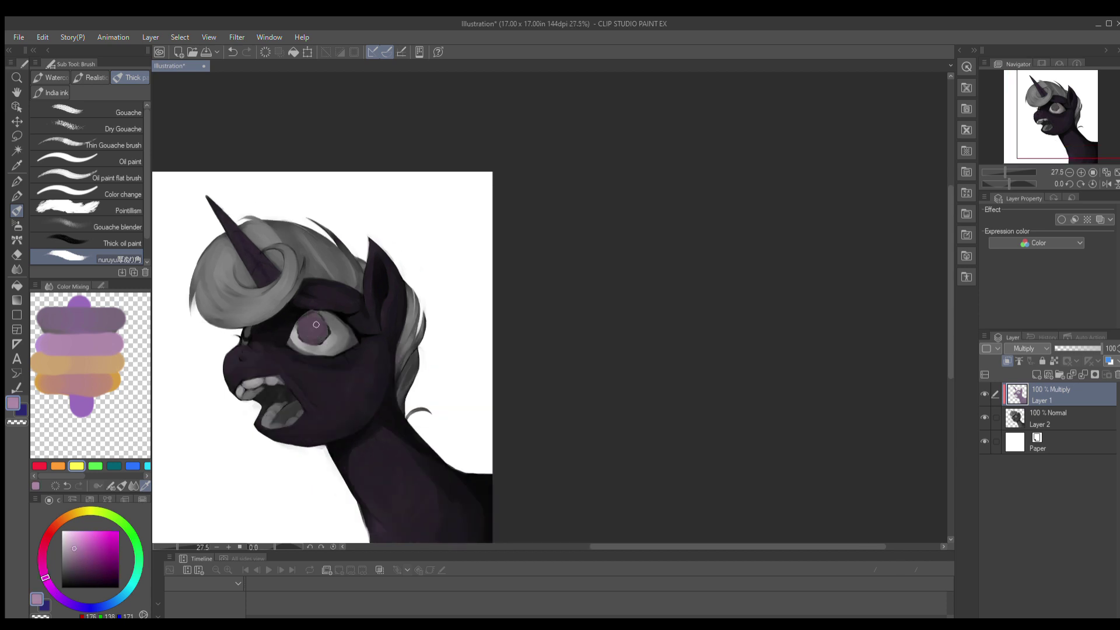
pyautogui.scroll(4, 309, 262)
pyautogui.moveTo(357, 307)
pyautogui.mouseDown()
pyautogui.moveTo(309, 261)
pyautogui.moveTo(355, 327)
pyautogui.moveTo(350, 373)
pyautogui.mouseUp()
pyautogui.hotkey('ctrl', 'z')
pyautogui.hotkey('ctrl', 'z')
pyautogui.hotkey('ctrl', 'z')
# - Add pale yellow and orange swatches to the colour mixing area
pyautogui.click(76, 466)
pyautogui.moveTo(88, 408); pyautogui.dragTo(87, 443)
pyautogui.moveTo(82, 384); pyautogui.dragTo(116, 352)
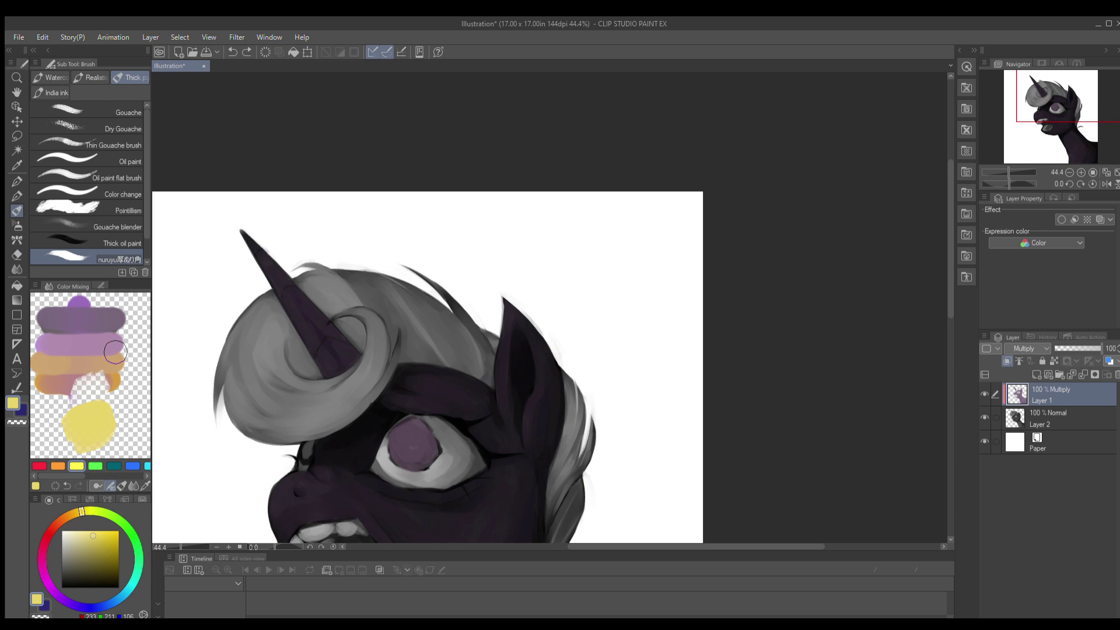
pyautogui.moveTo(117, 411); pyautogui.dragTo(126, 444)
# - Tint the forelock yellow, the upper mane orange and the lower mane with both colours on the Multiply layer
pyautogui.moveTo(333, 204)
pyautogui.mouseDown()
pyautogui.moveTo(367, 244)
pyautogui.moveTo(397, 344)
pyautogui.mouseUp()
pyautogui.moveTo(244, 234)
pyautogui.mouseDown()
pyautogui.moveTo(327, 335)
pyautogui.moveTo(373, 275)
pyautogui.moveTo(446, 249)
pyautogui.mouseUp()
pyautogui.moveTo(409, 309)
pyautogui.mouseDown()
pyautogui.moveTo(373, 350)
pyautogui.moveTo(408, 396)
pyautogui.moveTo(409, 279)
pyautogui.mouseUp()
pyautogui.moveTo(513, 315); pyautogui.dragTo(486, 354)
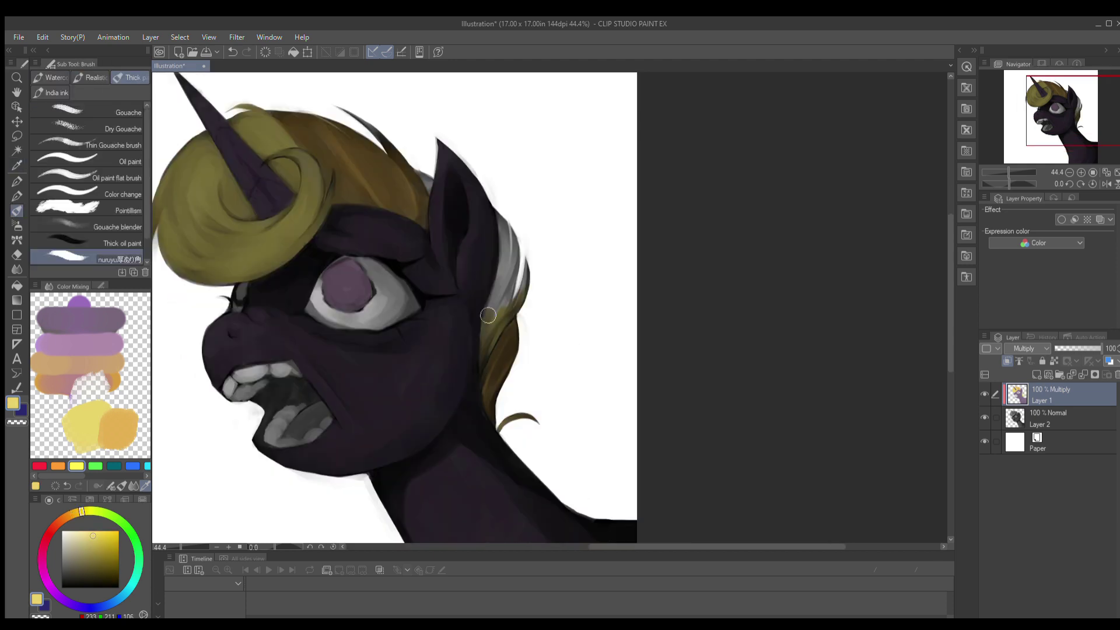
# - Mix muted red swatches and tint the mouth interior and tongue with them on the Multiply layer
pyautogui.scroll(-3, 486, 354)
pyautogui.press('h')
pyautogui.press('i')
pyautogui.click(518, 271)
pyautogui.press('b')
pyautogui.press('b')
pyautogui.moveTo(42, 410); pyautogui.dragTo(64, 444)
pyautogui.scroll(3, 467, 350)
pyautogui.moveTo(475, 349); pyautogui.dragTo(524, 396)
pyautogui.moveTo(530, 312)
pyautogui.mouseDown()
pyautogui.moveTo(423, 315)
pyautogui.moveTo(410, 305)
pyautogui.moveTo(435, 341)
pyautogui.mouseUp()
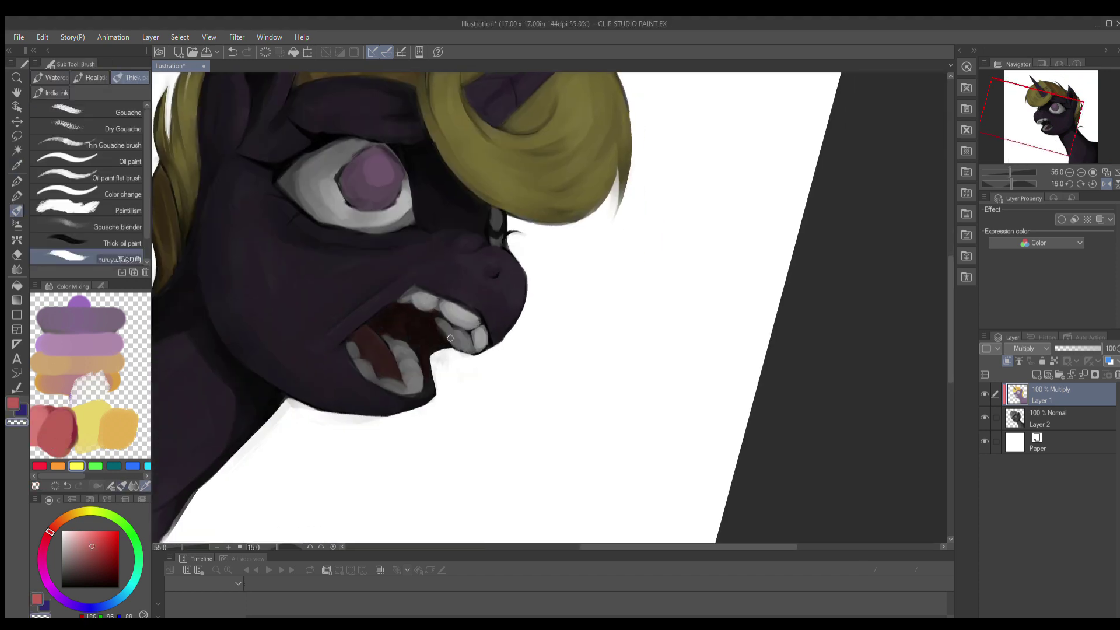
# - Paint a jagged pink magic bolt winding around the horn on a new layer, against a black background
pyautogui.scroll(-3, 435, 342)
pyautogui.hotkey('ctrl', 'shift', 'n')
pyautogui.moveTo(525, 257)
pyautogui.mouseDown()
pyautogui.moveTo(517, 77)
pyautogui.moveTo(501, 169)
pyautogui.moveTo(448, 186)
pyautogui.moveTo(355, 282)
pyautogui.moveTo(356, 159)
pyautogui.moveTo(379, 245)
pyautogui.mouseUp()
pyautogui.hotkey('ctrl', 'z')
pyautogui.keyDown('alt'); pyautogui.click(510, 195); pyautogui.keyUp('alt')
pyautogui.hotkey('ctrl', 'shift', 'n')
# - Airbrush pink glow over the horn and face on two Glow dodge layers at 62% and 43% opacity
pyautogui.click(17, 225)
pyautogui.hotkey('ctrl', 'shift', 'n')
pyautogui.hotkey('ctrl', 'shift', 'n')
pyautogui.moveTo(303, 157); pyautogui.dragTo(408, 251)
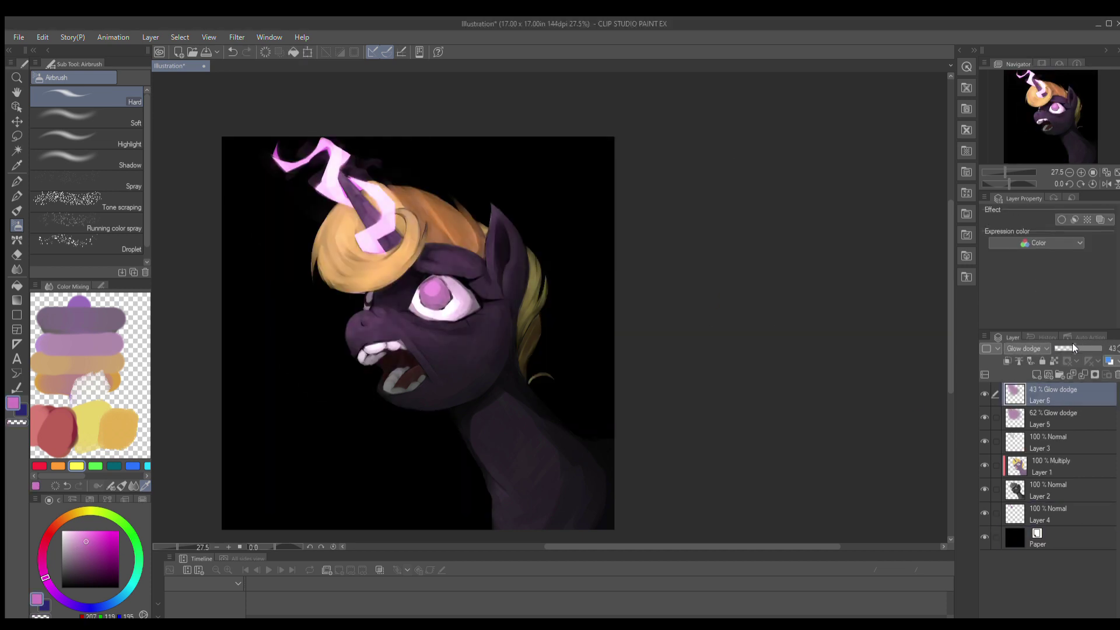
# - Scatter fine Droplet airbrush sparkles around the magic bolt and add a purple gradient fading upward into the black background
pyautogui.hotkey('ctrl', 'shift', 'n')
pyautogui.click(87, 242)
pyautogui.moveTo(417, 492); pyautogui.dragTo(417, 327)
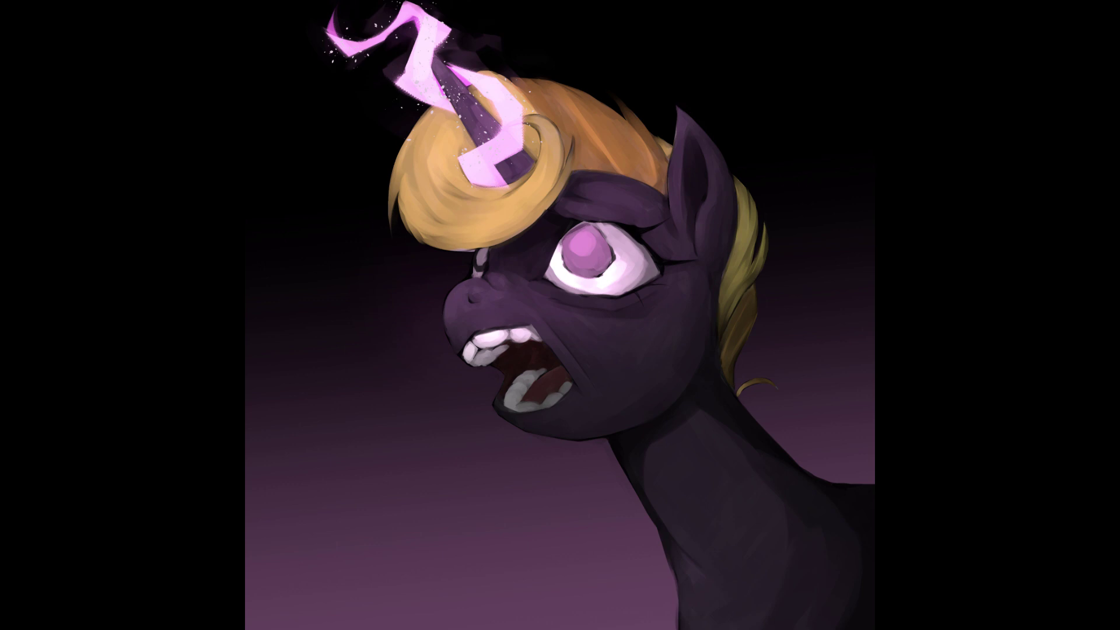